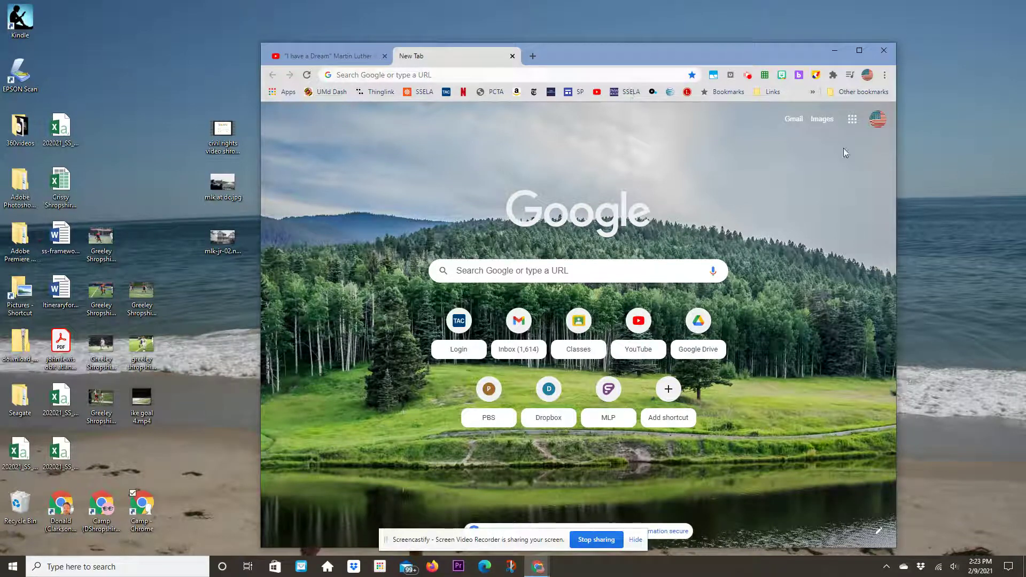
- Search Google for 'google sites' and open the Google Sites sign-in result
click(853, 119)
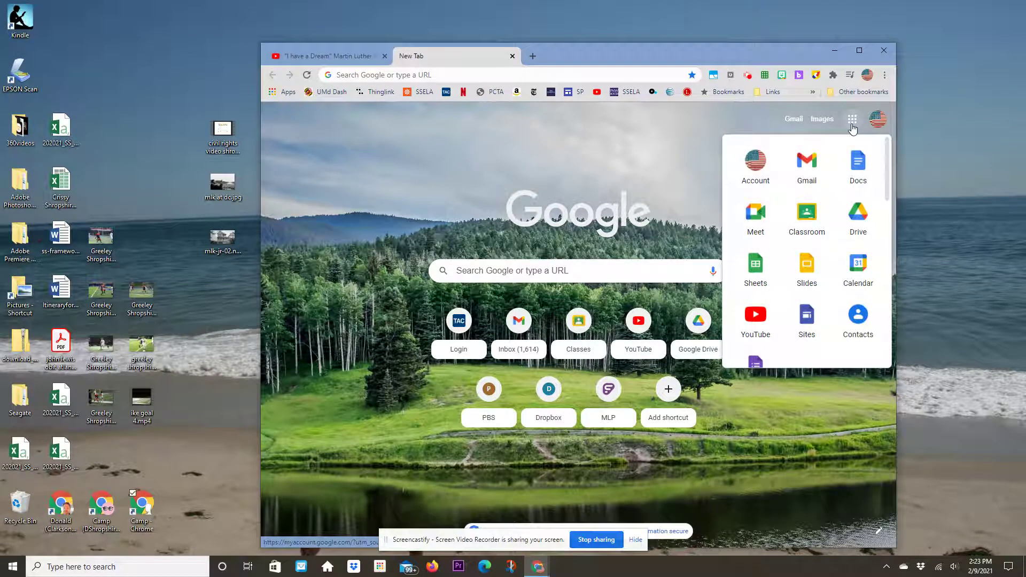
scroll(855, 255, down, 2)
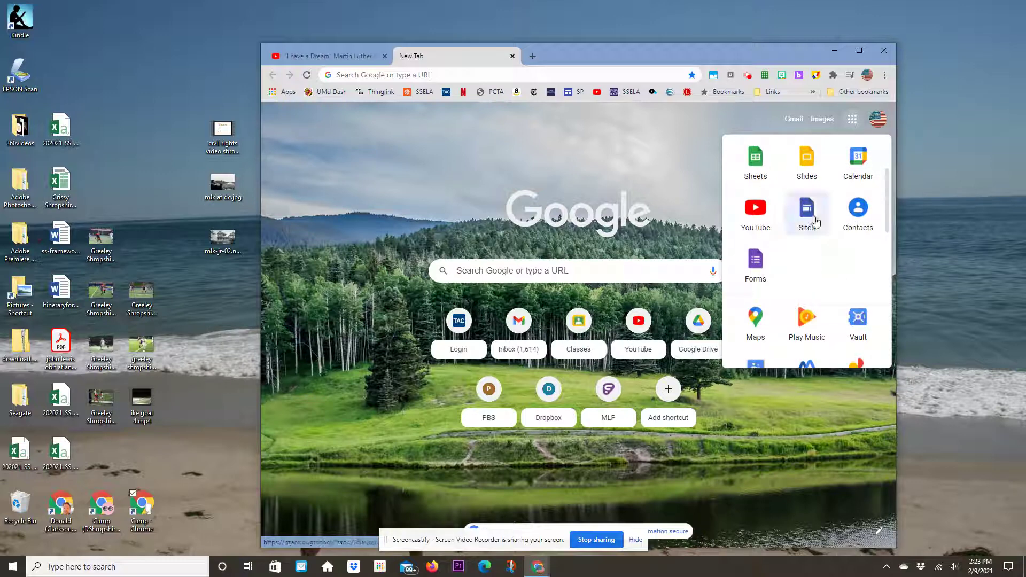
click(654, 267)
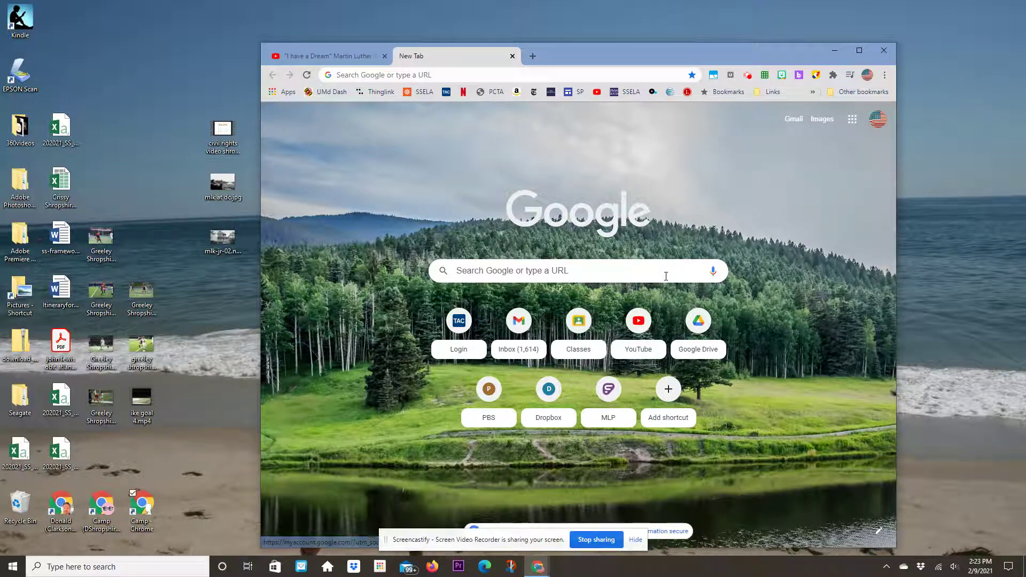
click(666, 277)
text(g)
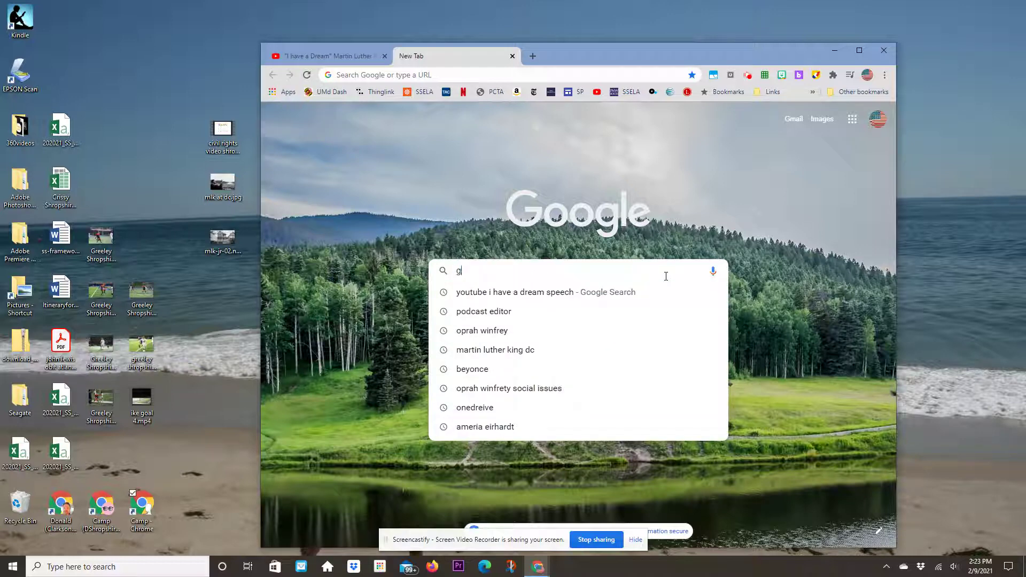
text(oogle sites)
key(Return)
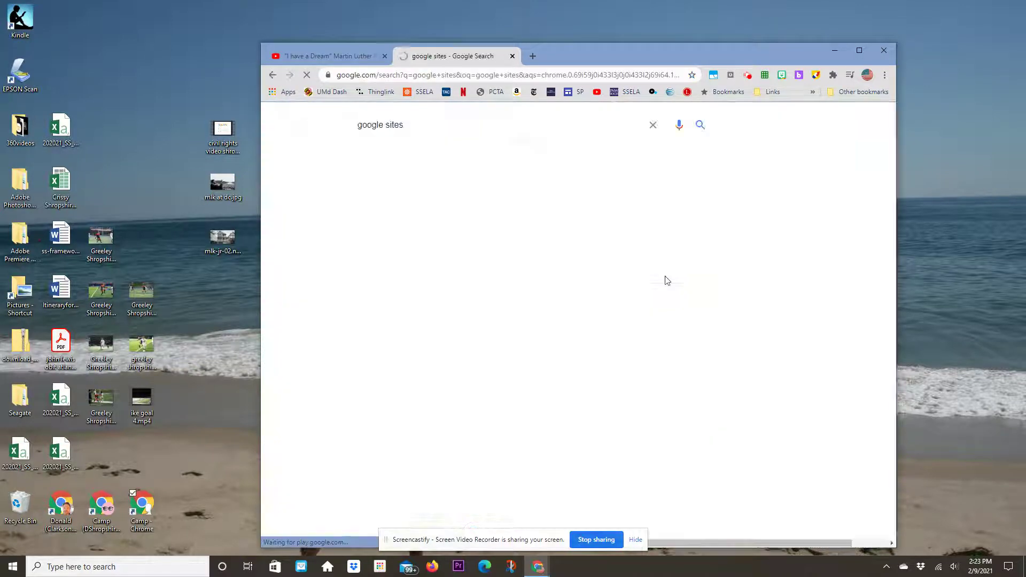
click(414, 216)
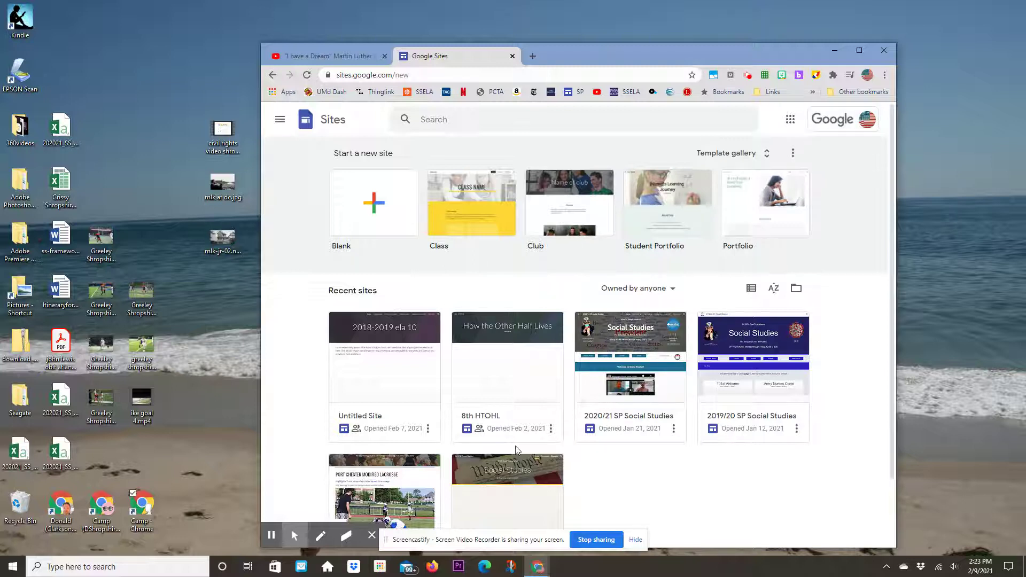
- Create a new site from the Blank template
click(394, 215)
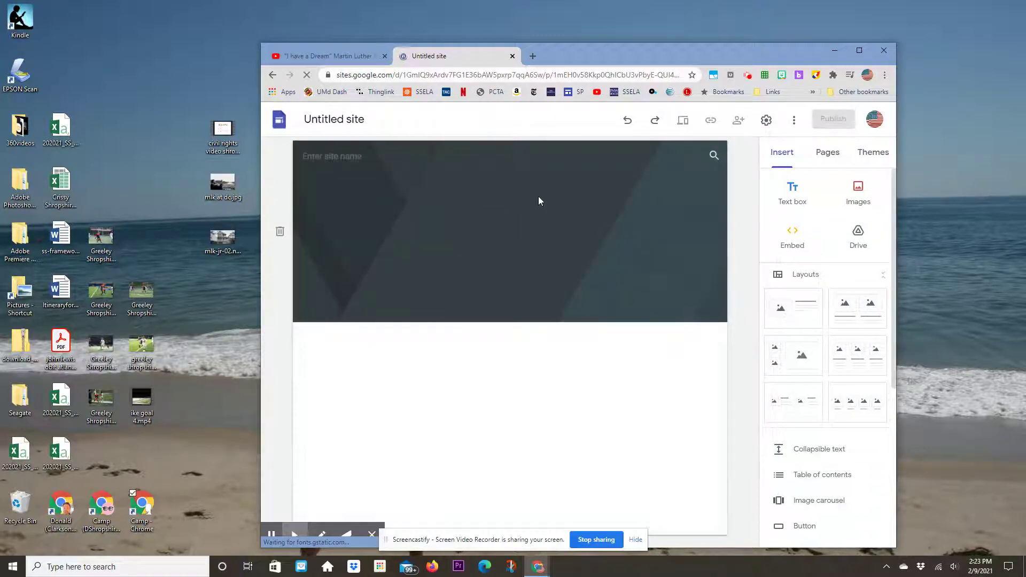
- Rename 'Untitled site' to 'Martin Luther King Jr'
click(348, 119)
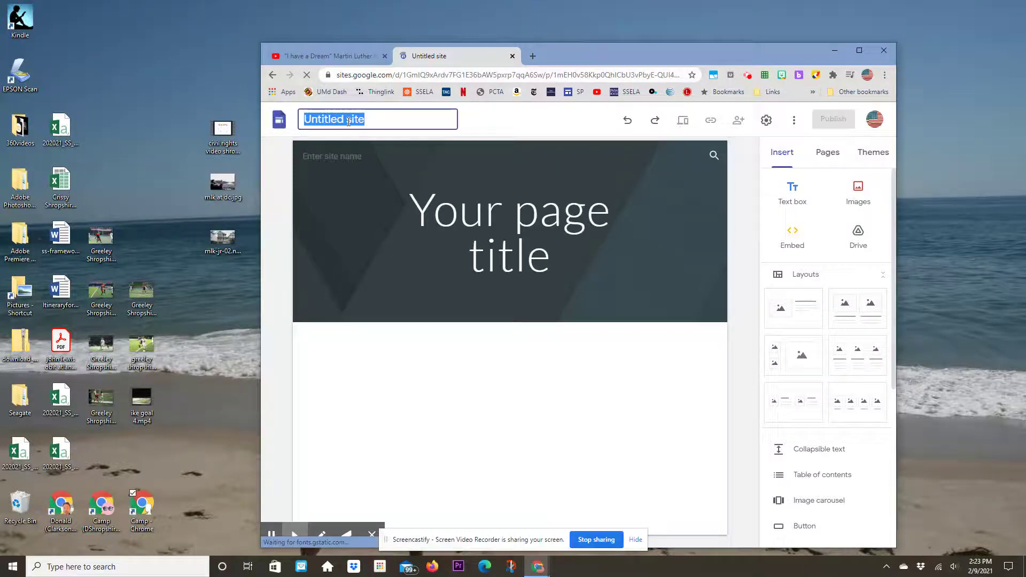
text(Mar)
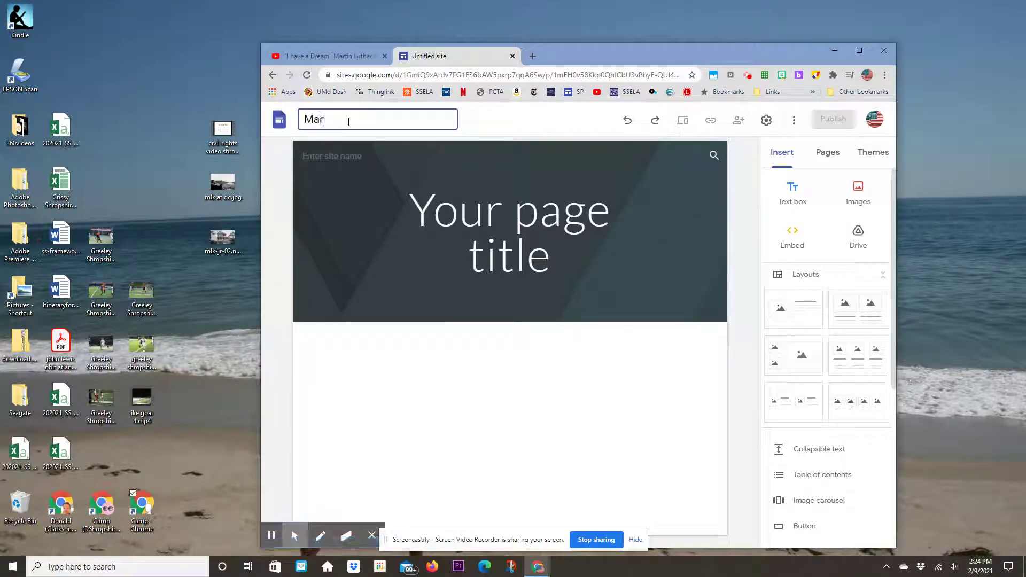
text(ting)
text(Luther King)
text( Jr)
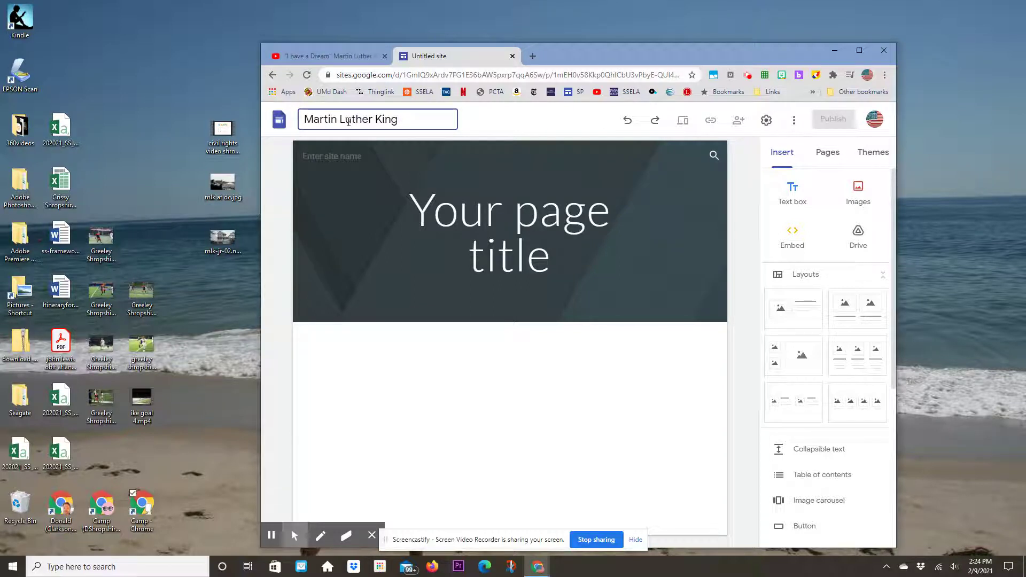
key(Return)
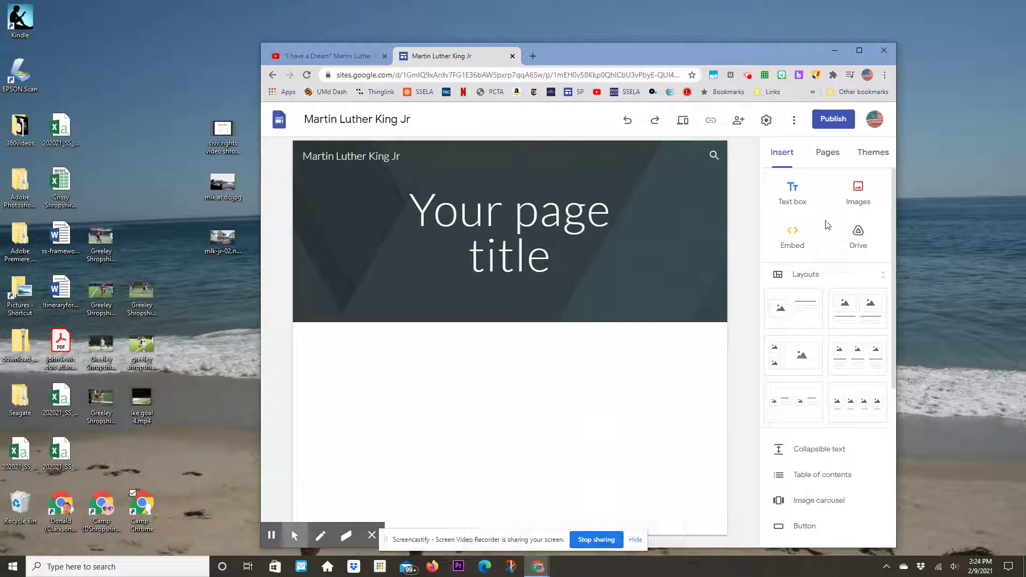
- Add new pages named Introduction and Era in the Pages panel
click(829, 155)
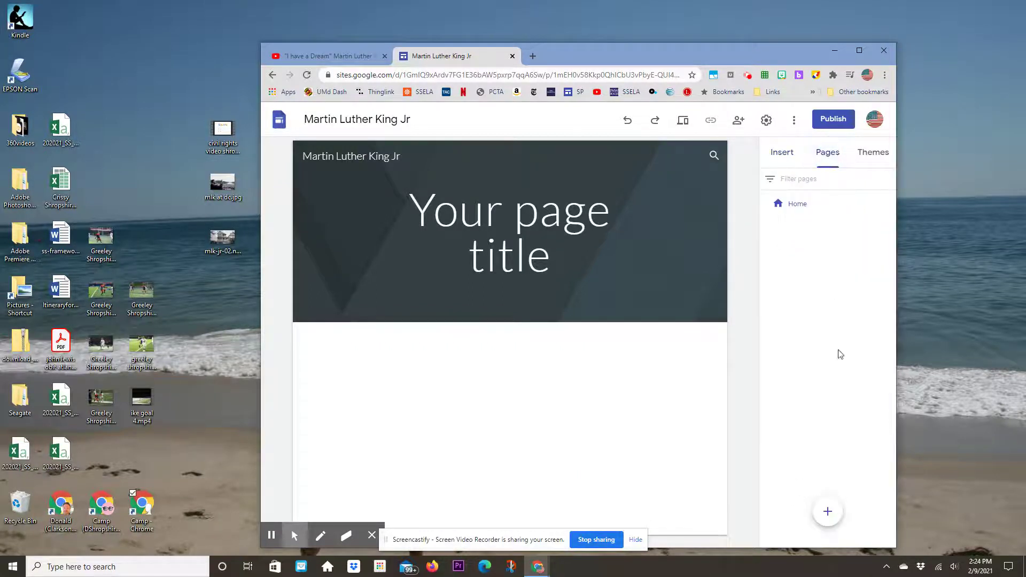
click(834, 155)
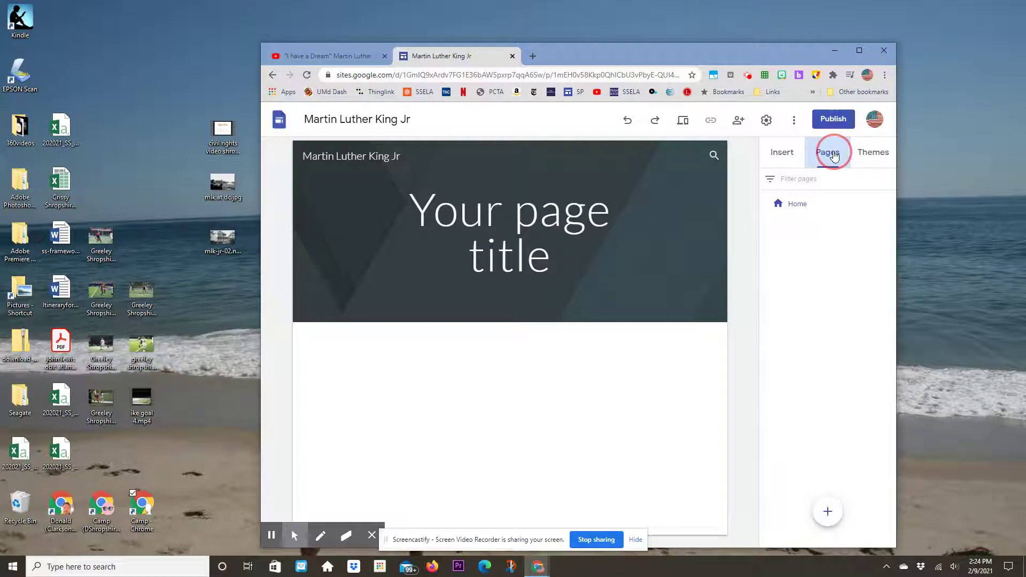
click(837, 520)
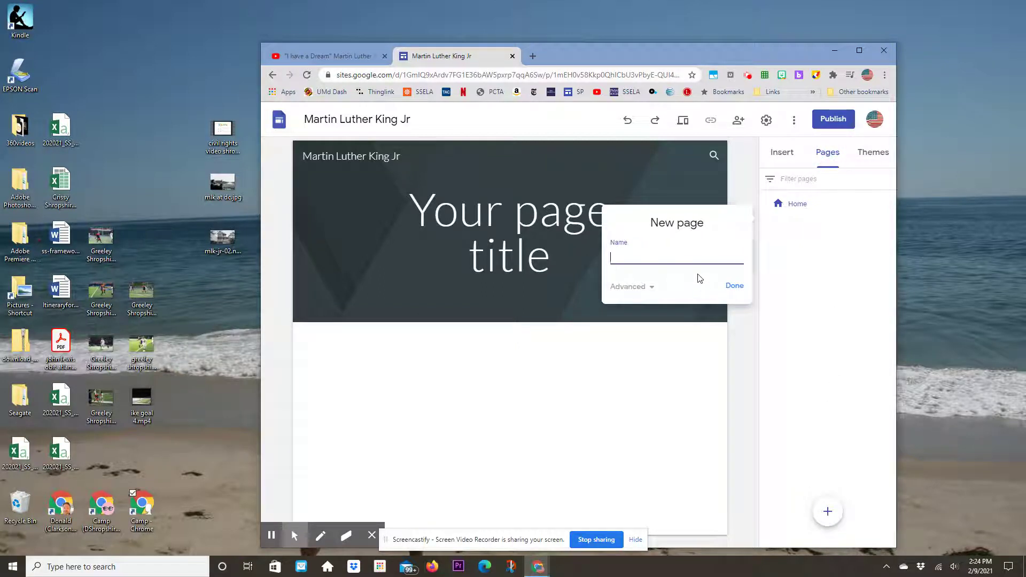
text(Introduction)
click(734, 285)
click(829, 513)
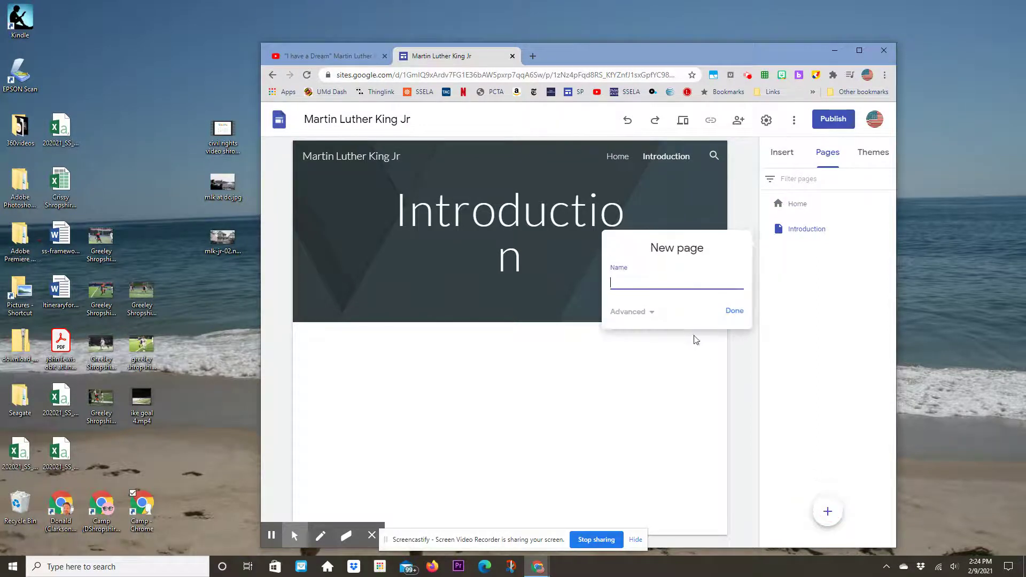
text(Era)
click(744, 309)
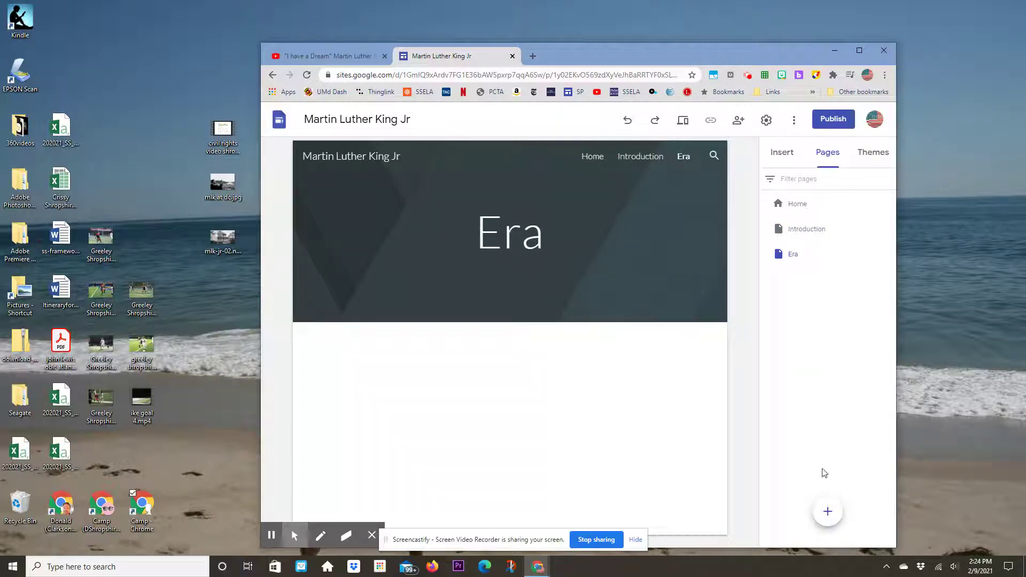
- Add Civil Rights and Legacy pages, then return to the Home page
click(831, 498)
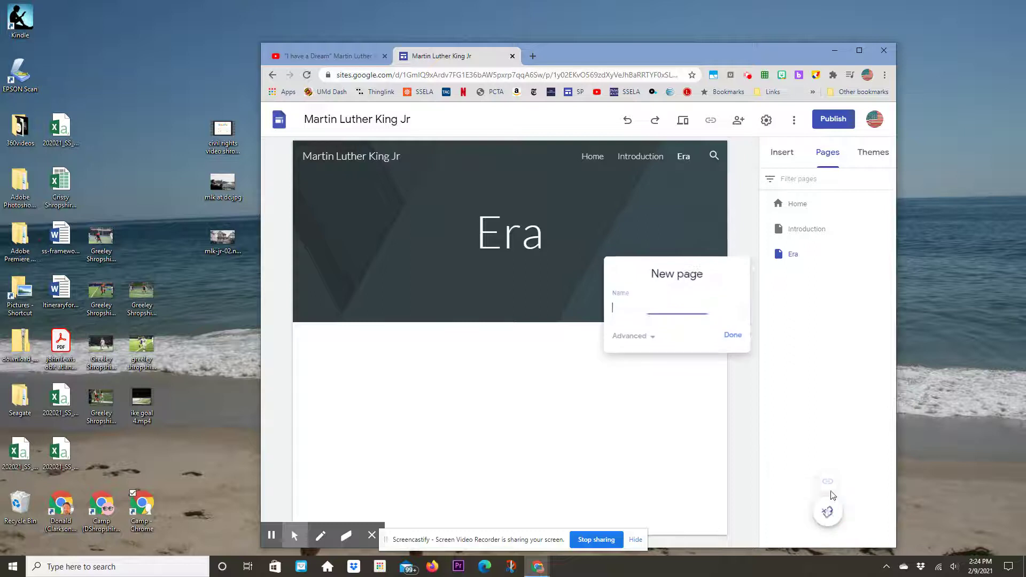
click(663, 308)
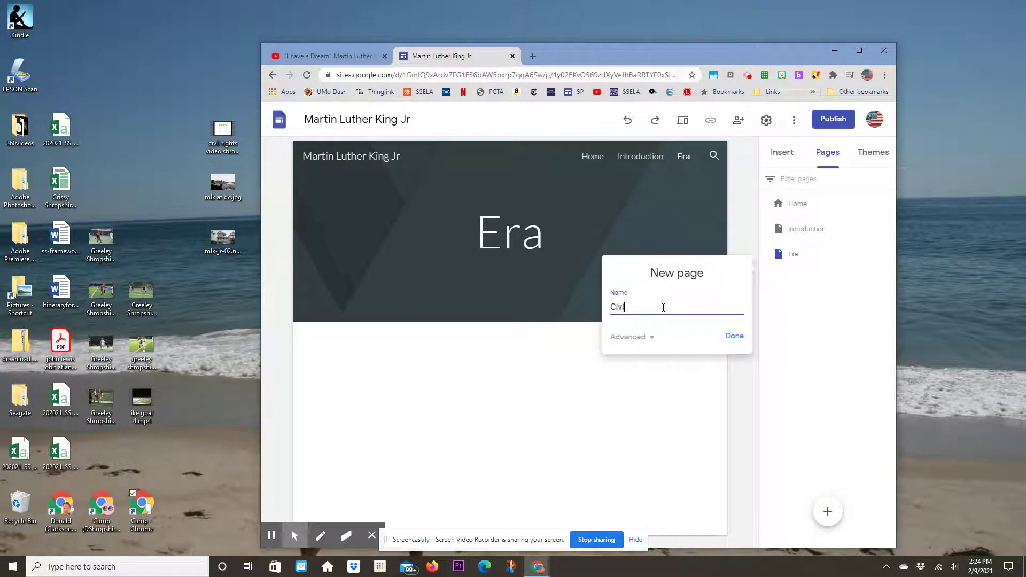
text(Civil Rights)
click(736, 338)
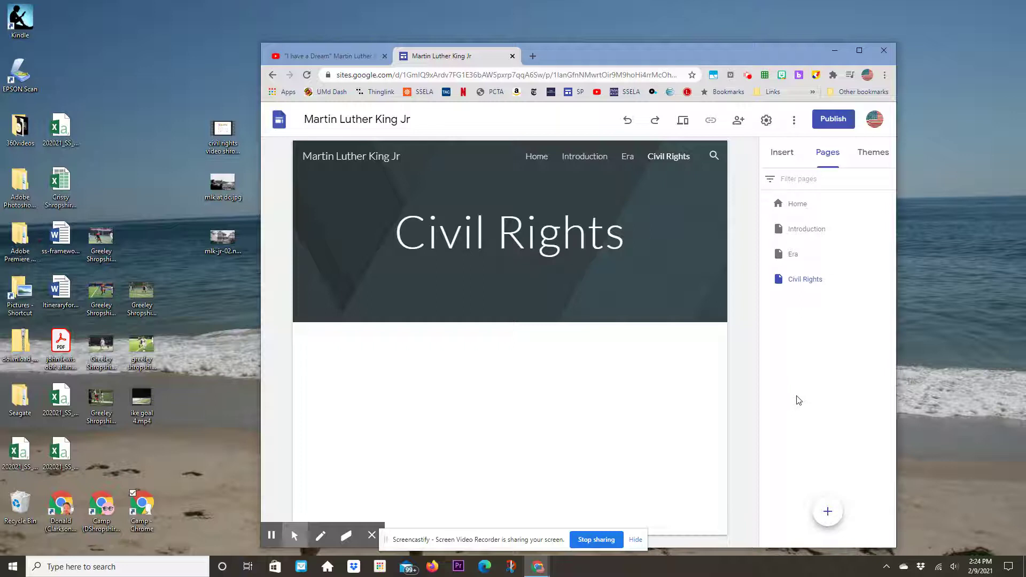
click(827, 523)
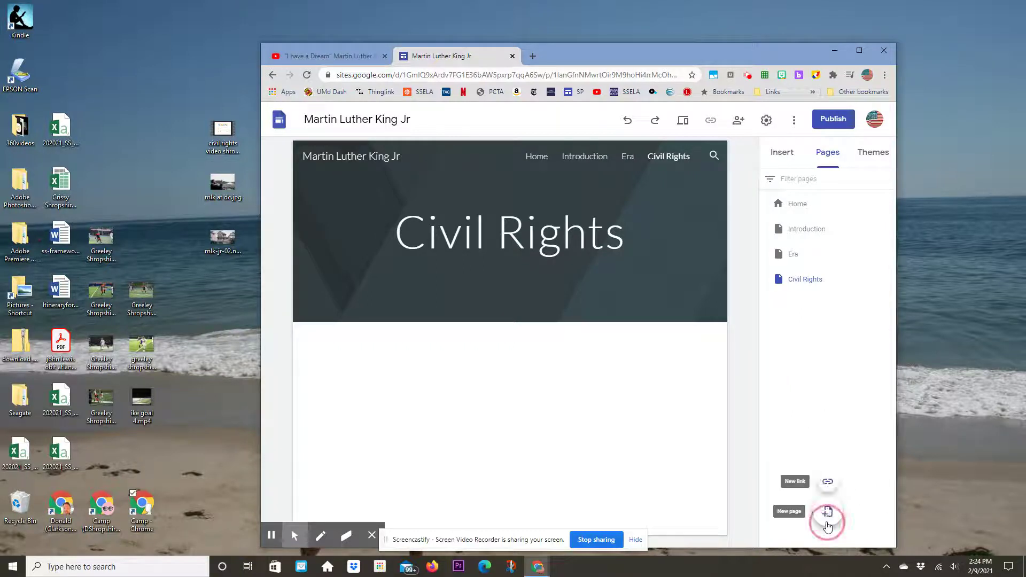
click(827, 521)
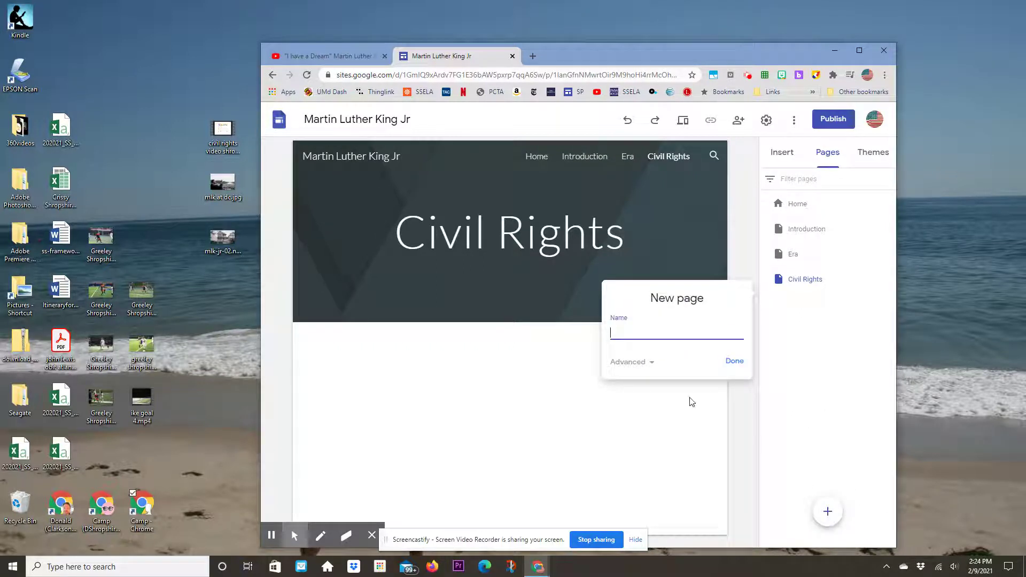
text(Legacy)
click(734, 361)
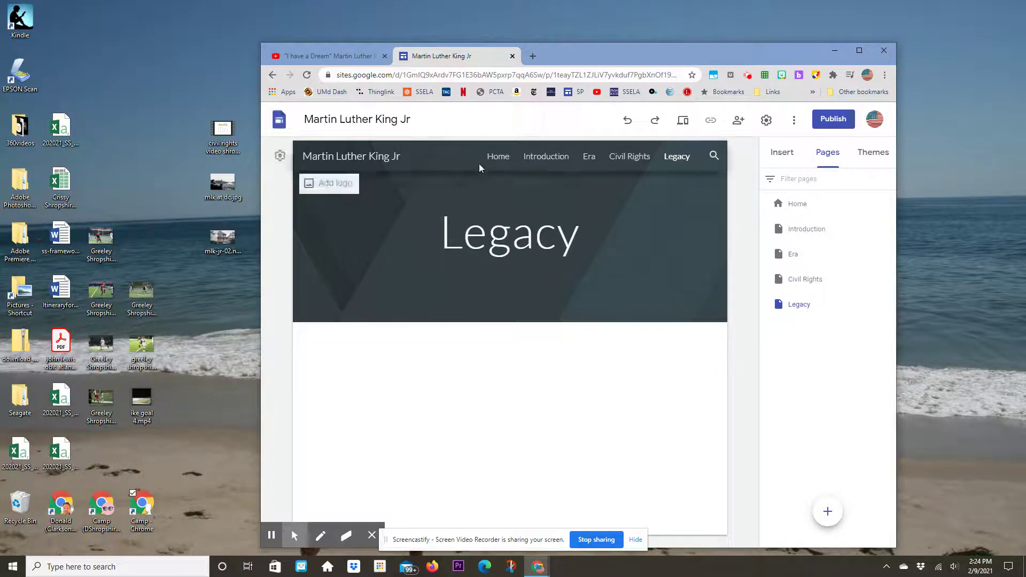
drag(639, 160, 677, 163)
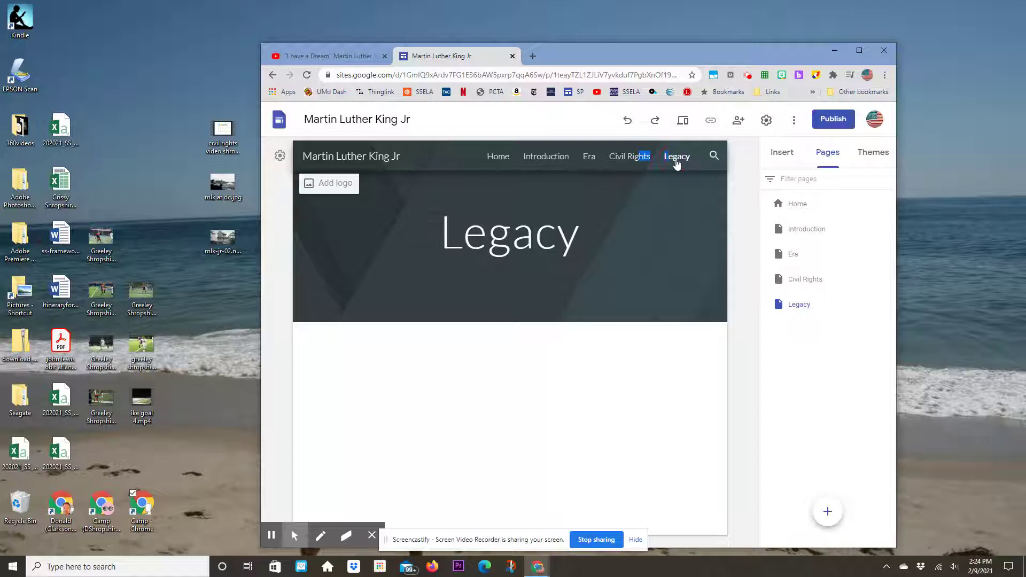
click(491, 161)
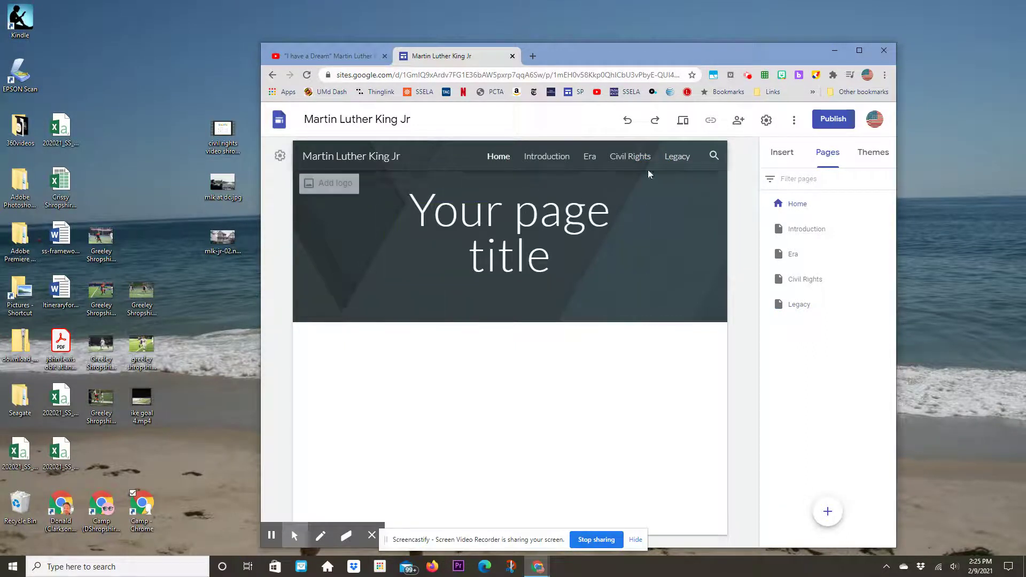
- Replace the placeholder page title with 'Martin Luther King Jr.'
click(784, 154)
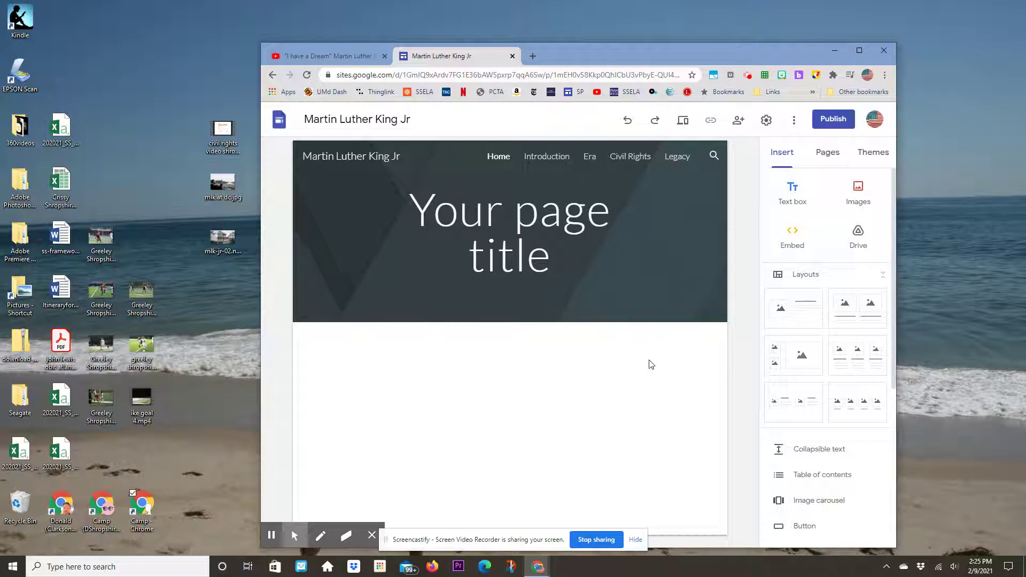
click(505, 206)
click(459, 214)
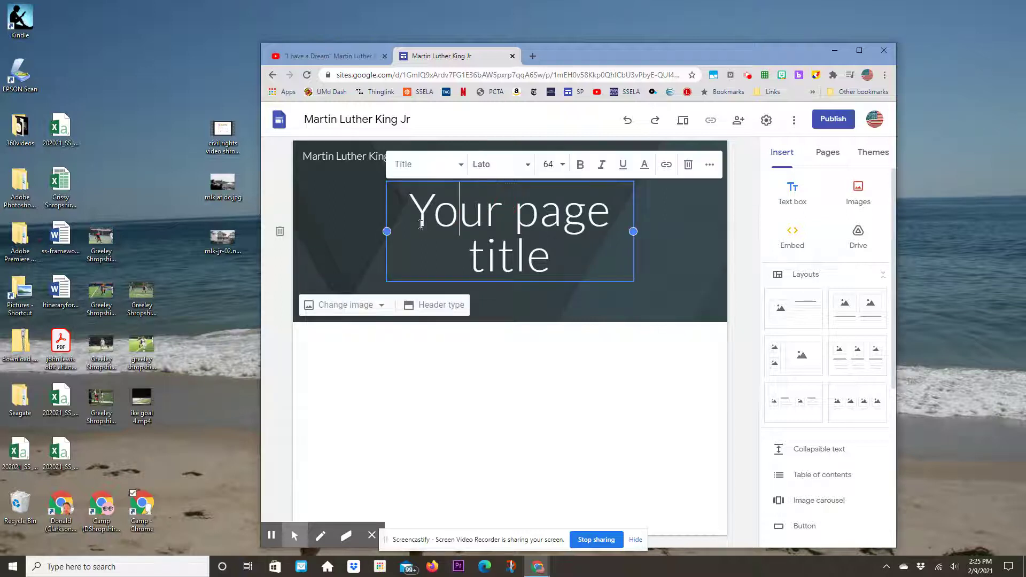
drag(433, 219, 597, 260)
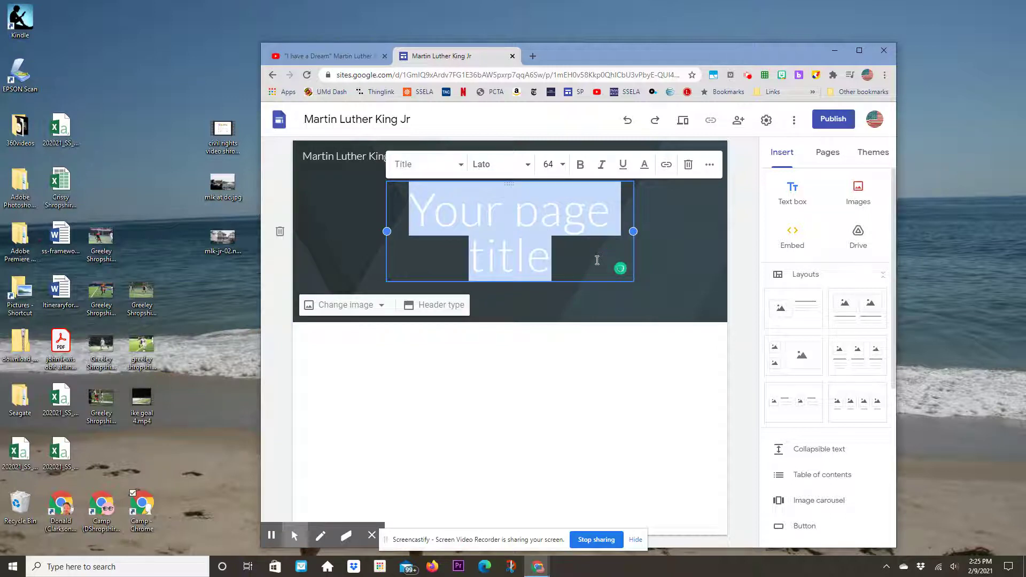
text(Martin )
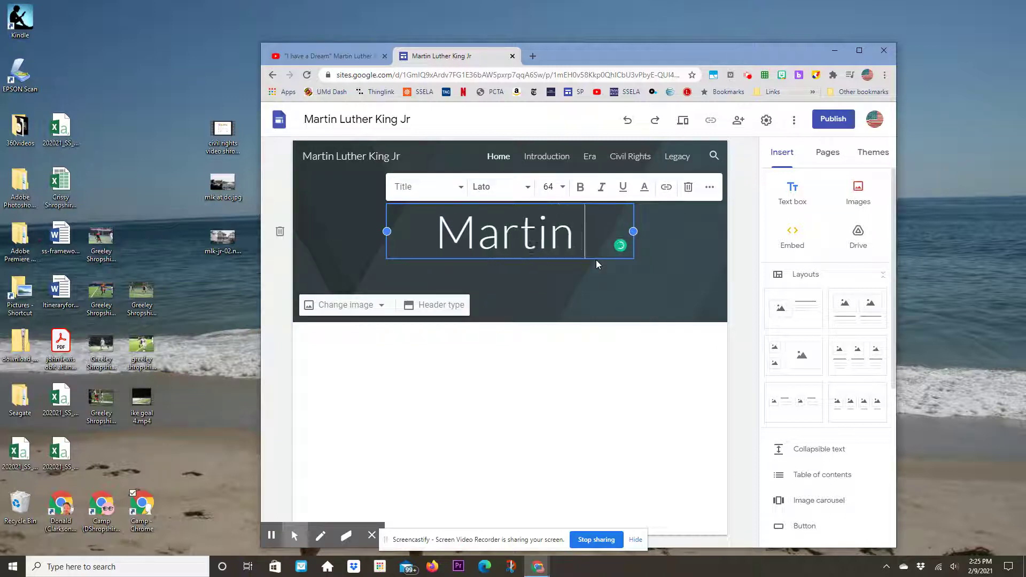
text(Luther Kig)
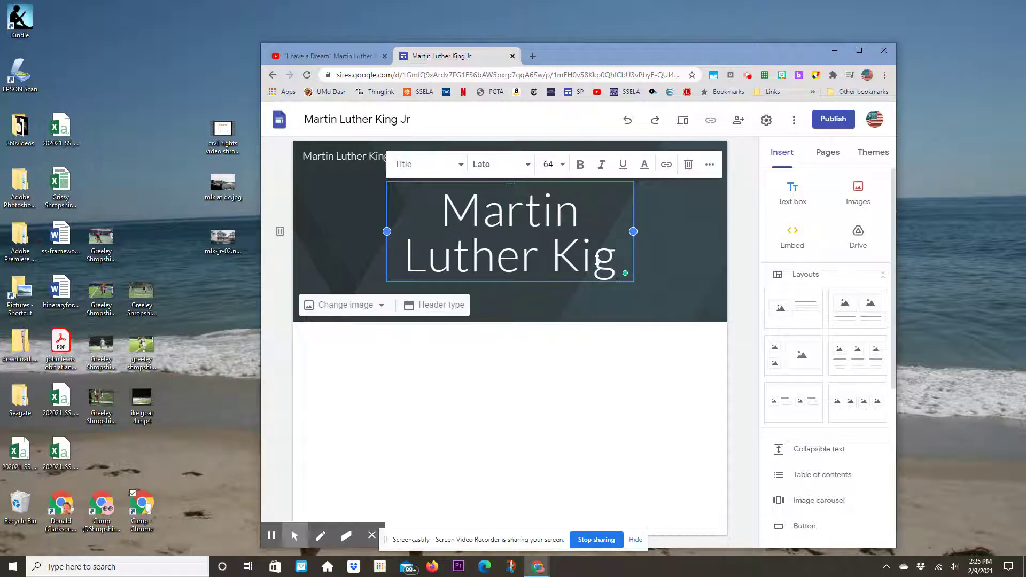
key(BackSpace)
text(ng Jr.)
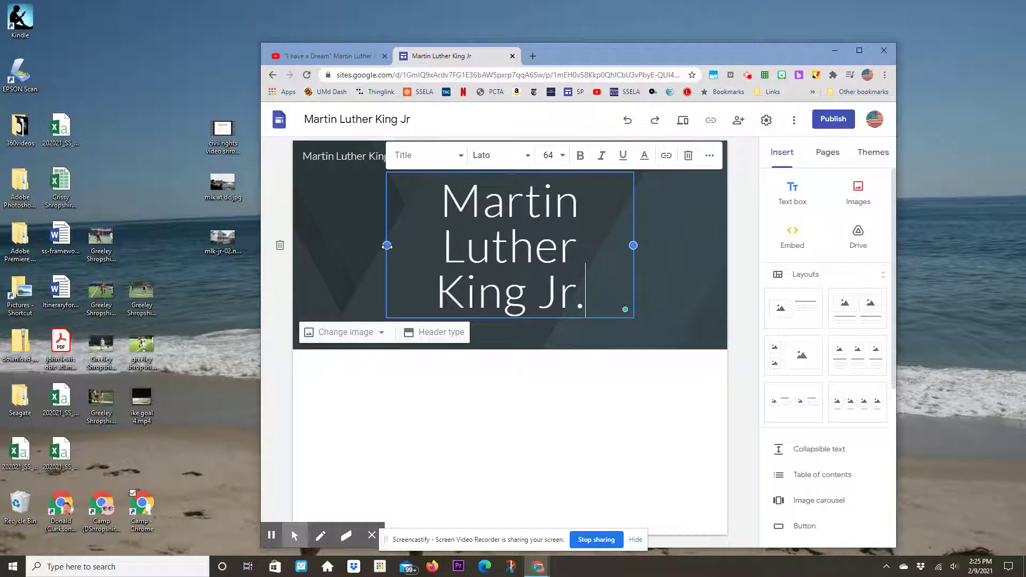
- Widen the title box on both sides so the title spans two lines
drag(387, 245, 323, 245)
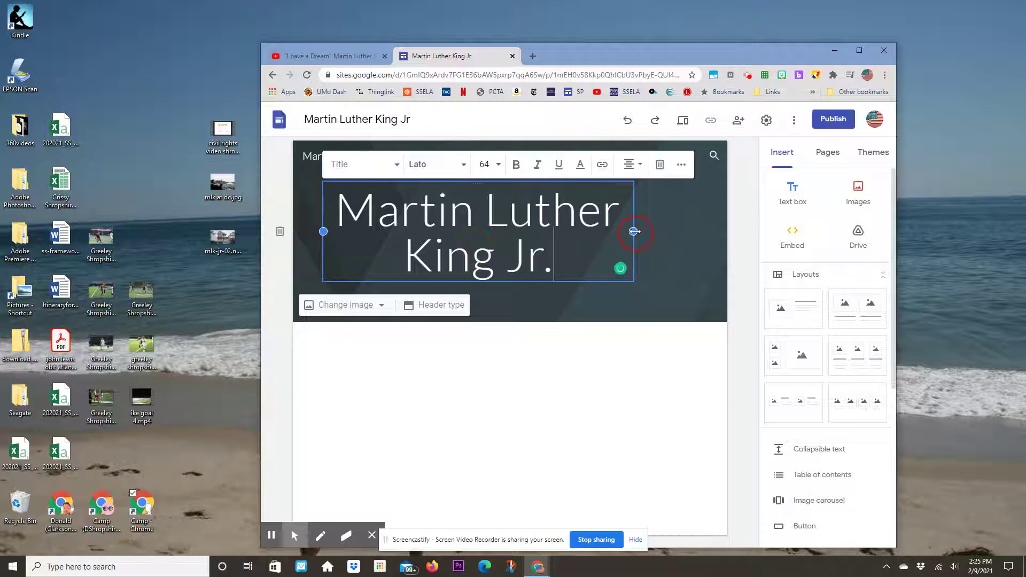
drag(634, 231, 696, 233)
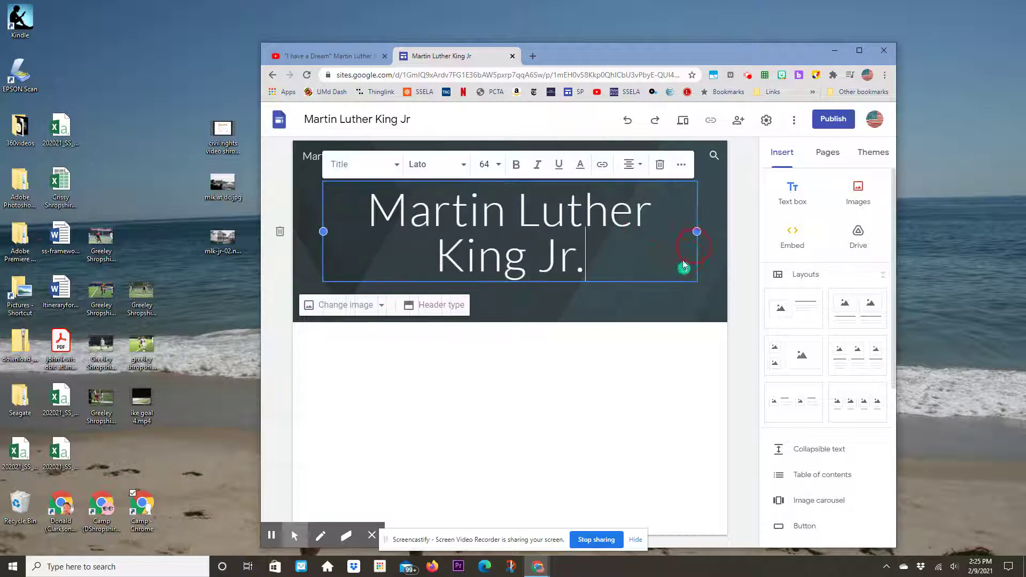
click(620, 306)
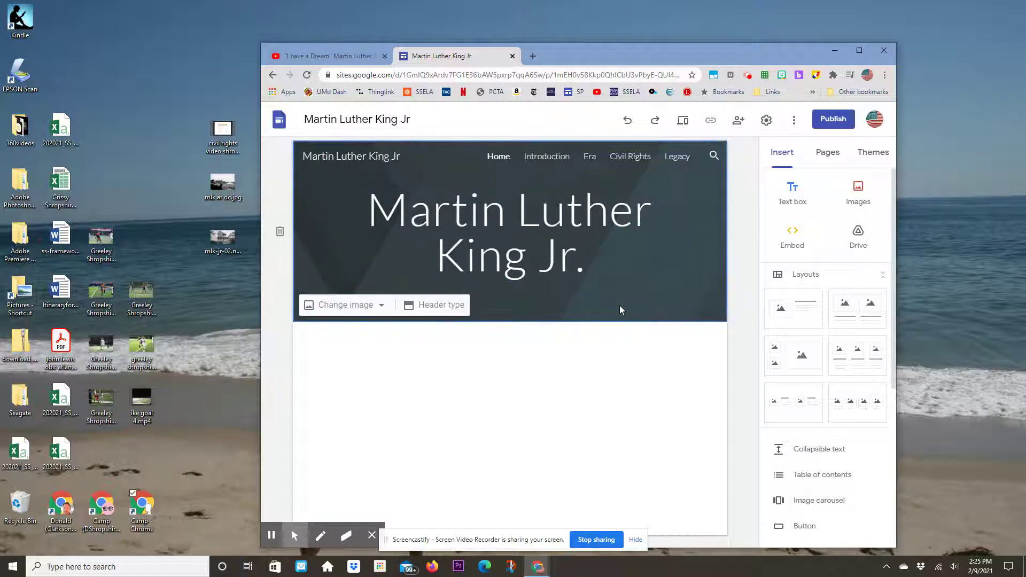
click(356, 307)
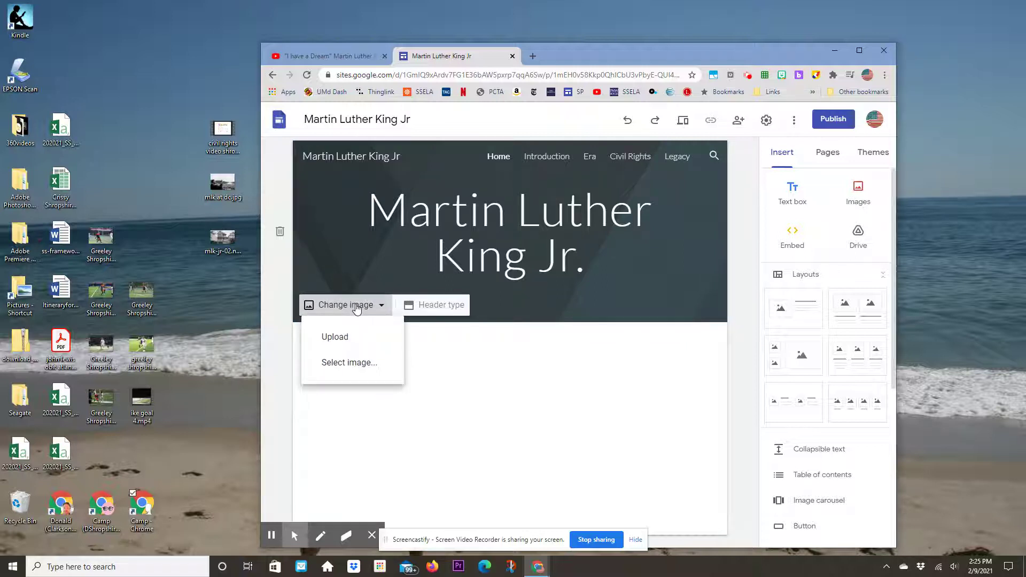
- Set the header background to the mlk at dc.jpg photo from Google Drive's Recent files
click(360, 365)
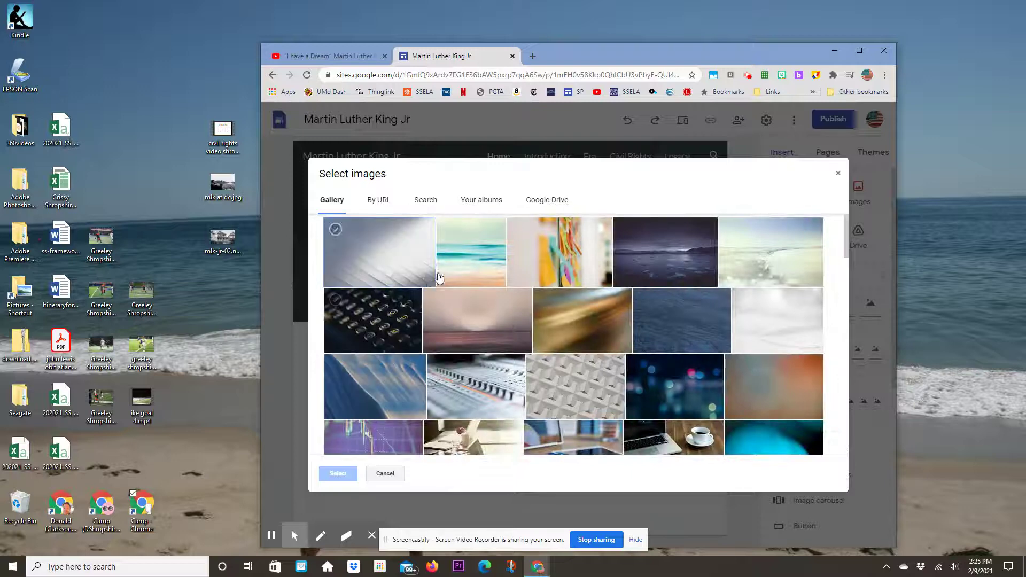
click(386, 205)
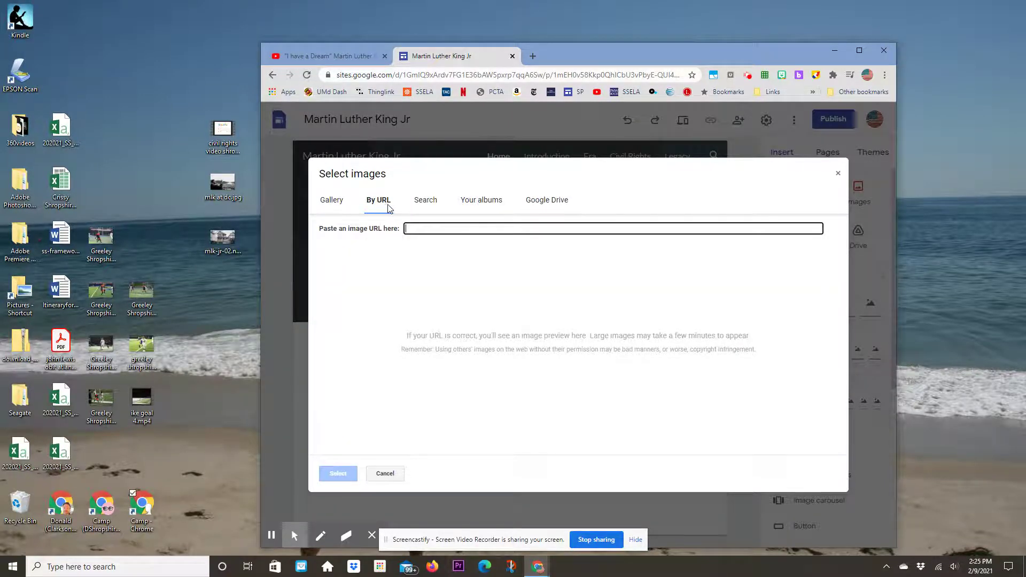
click(424, 203)
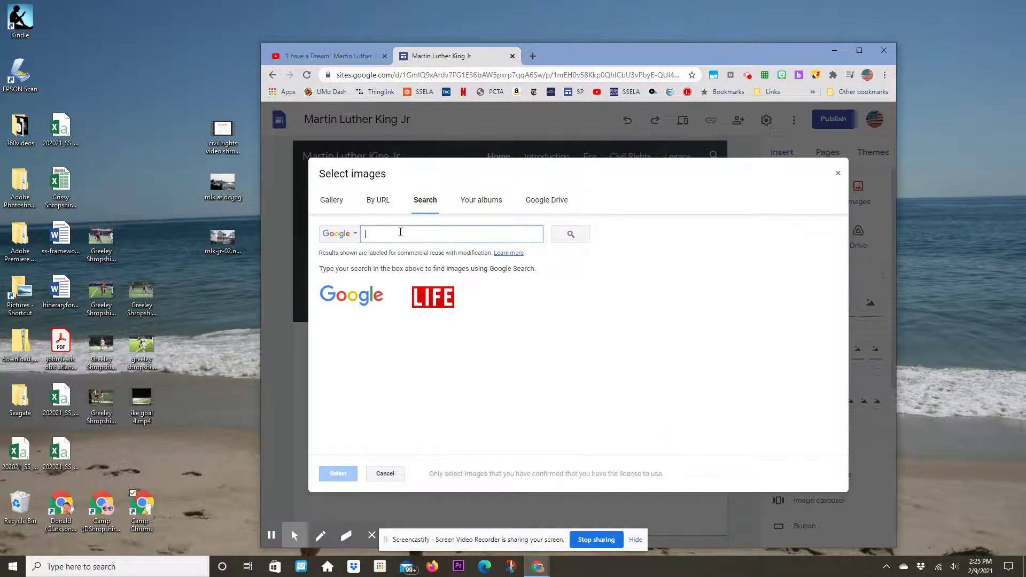
click(482, 202)
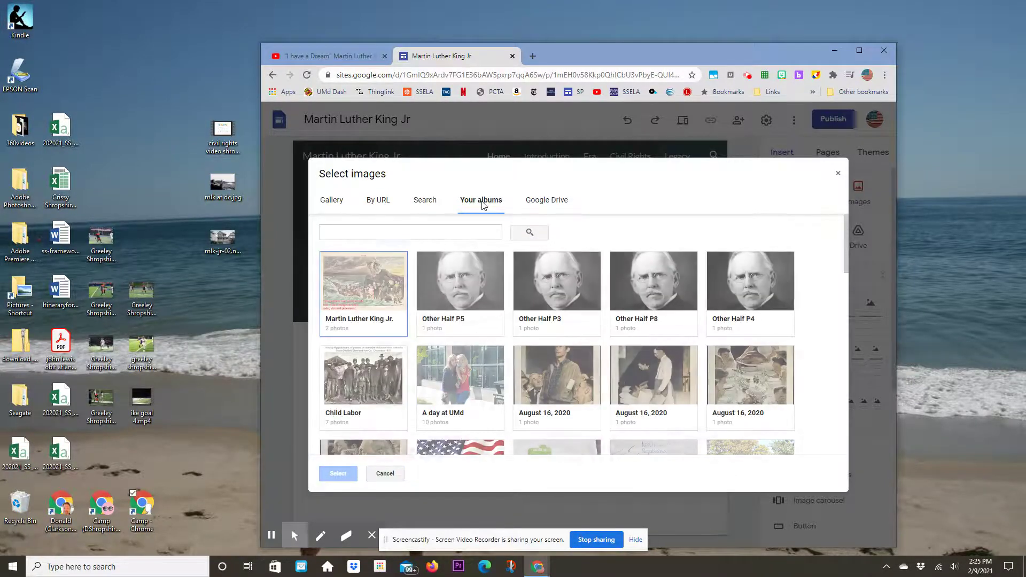
click(545, 201)
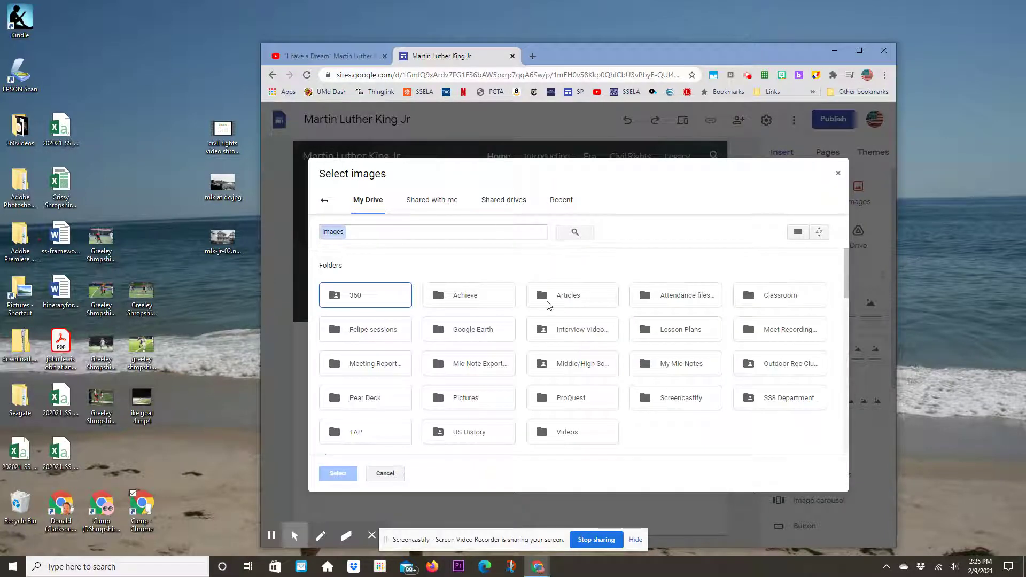
scroll(542, 303, down, 5)
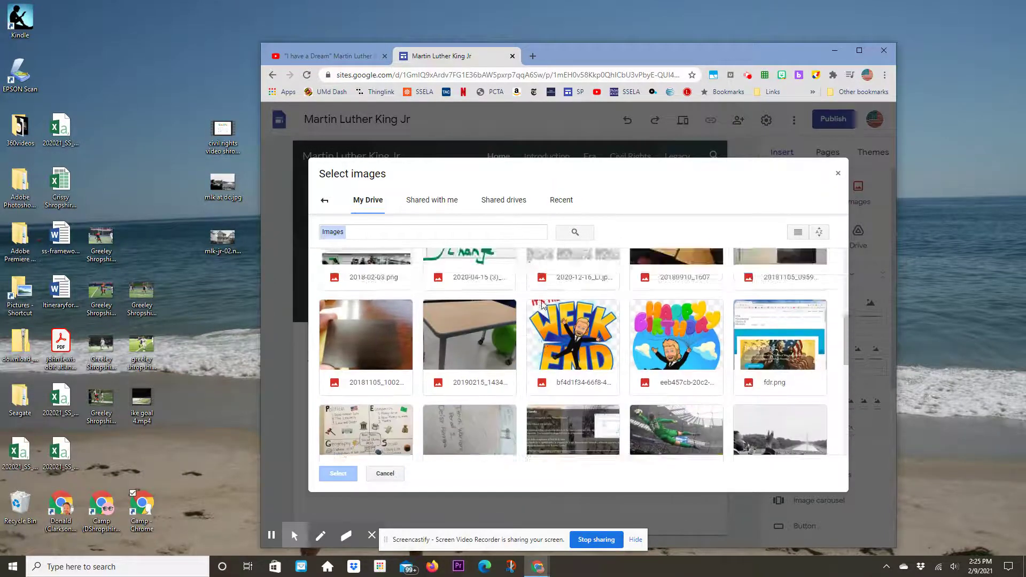
scroll(559, 280, down, 10)
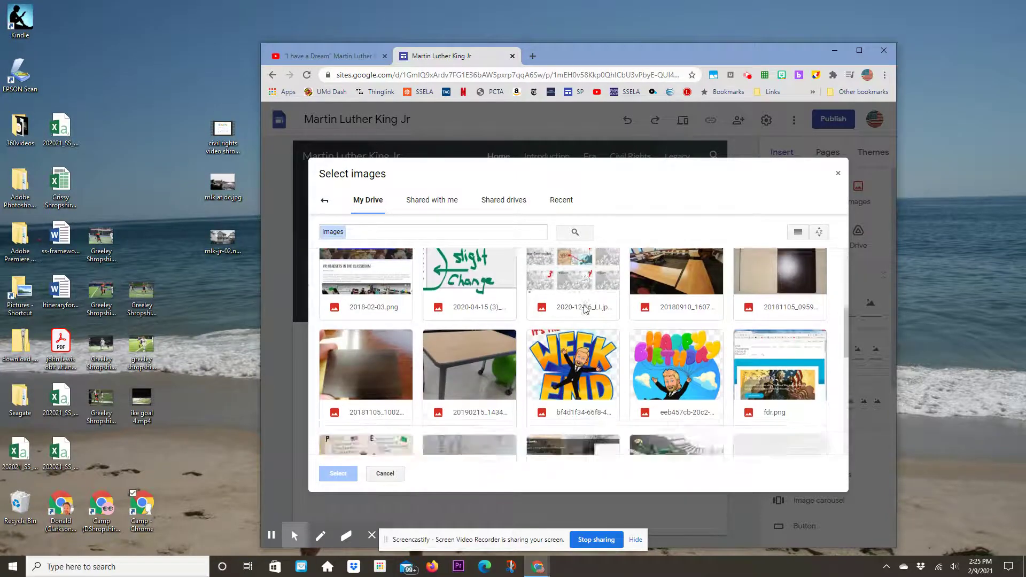
scroll(585, 309, down, 3)
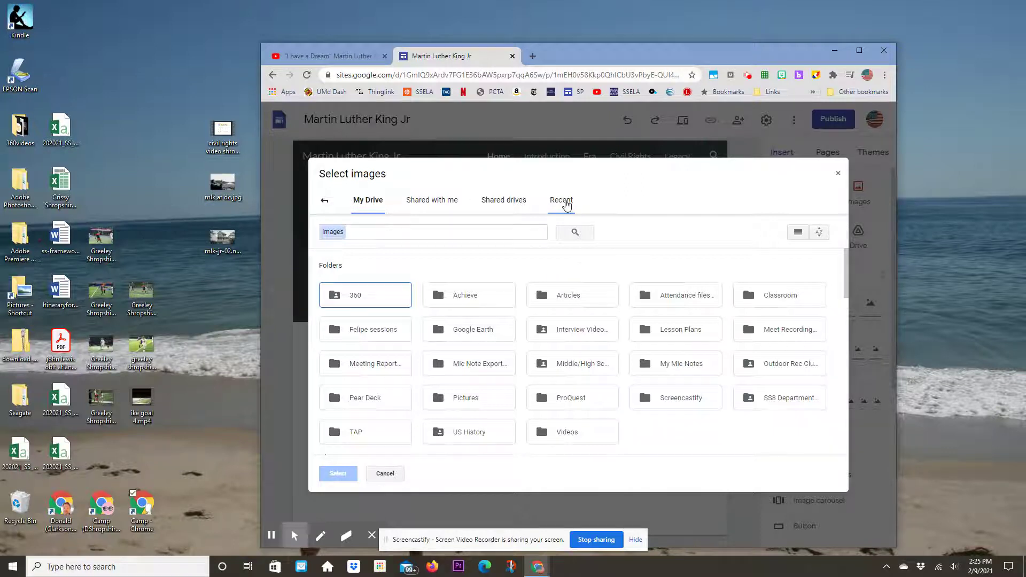
click(567, 205)
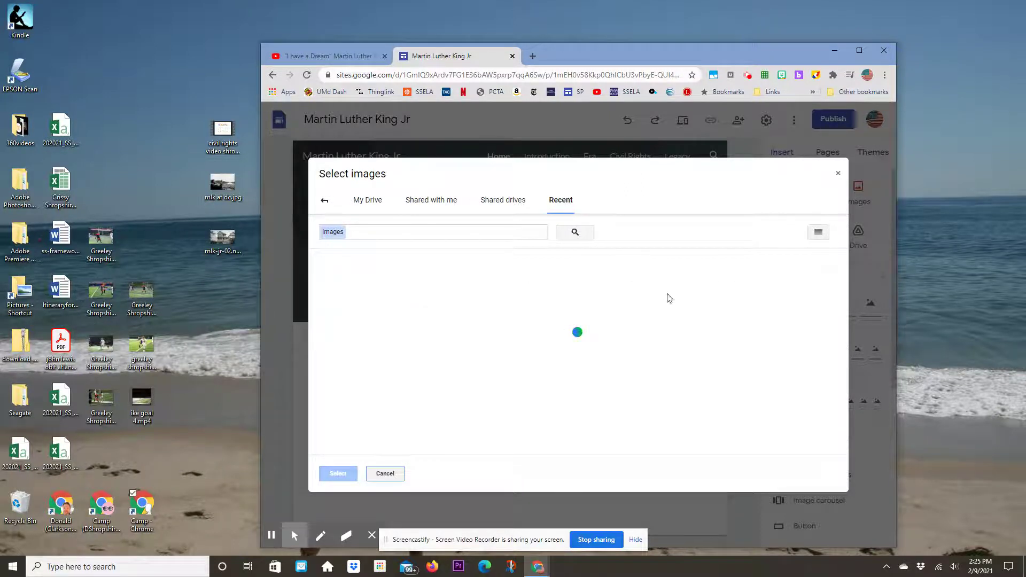
click(383, 299)
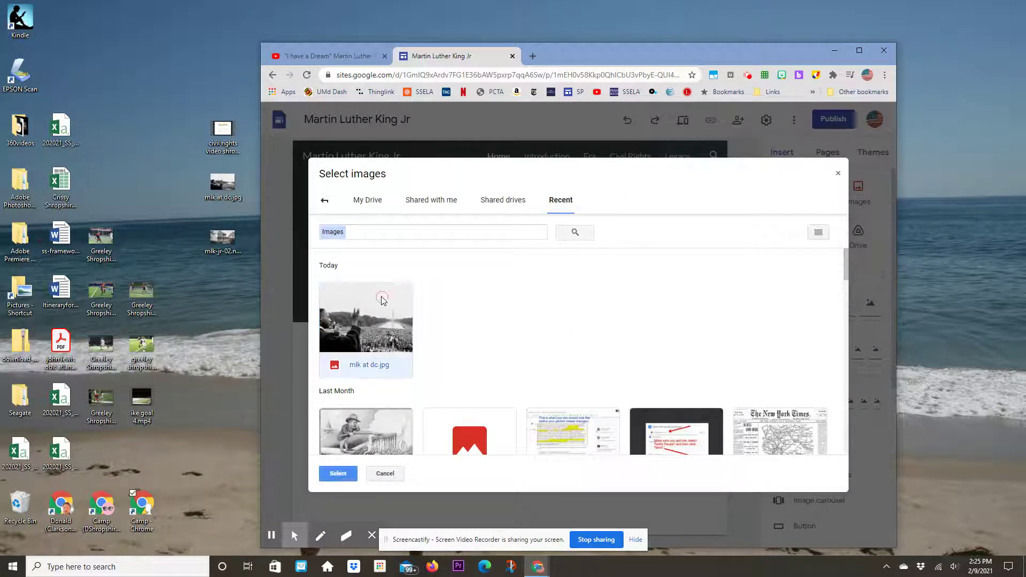
click(338, 473)
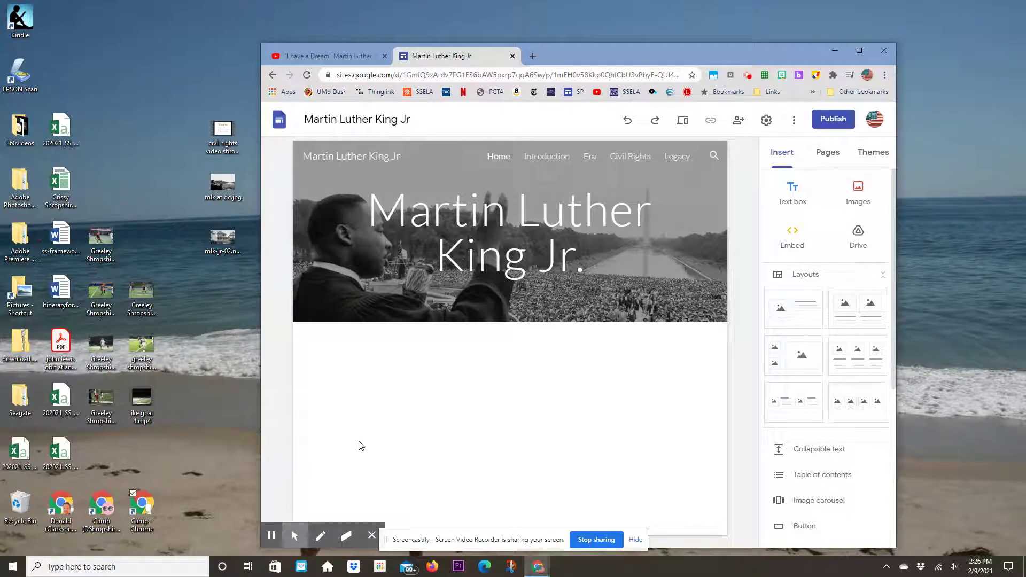
- Insert a text box with lines 'This is my text box' and 'And this is some general information about MLK JR.'
click(801, 195)
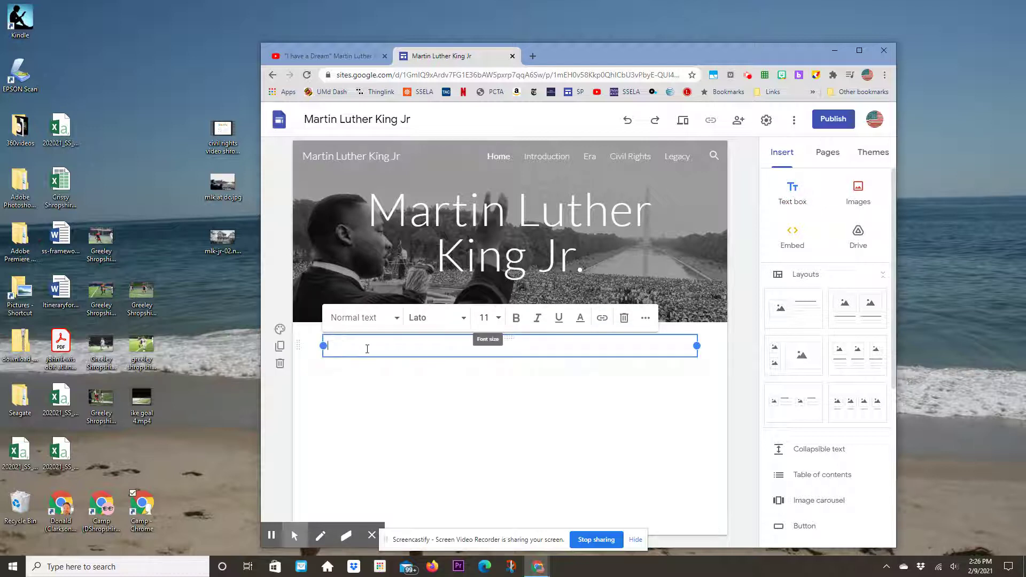
text(Th)
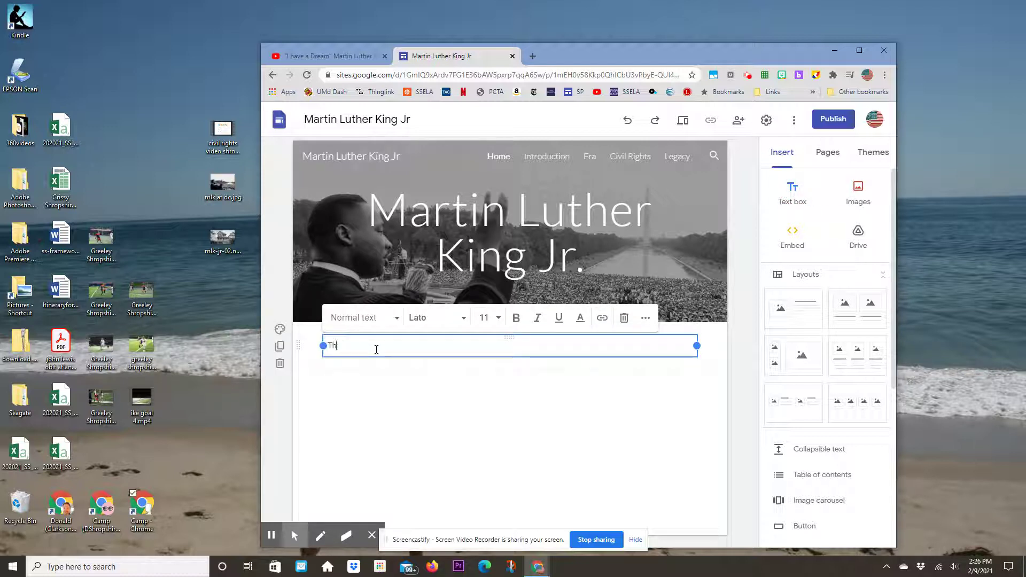
text(is is my)
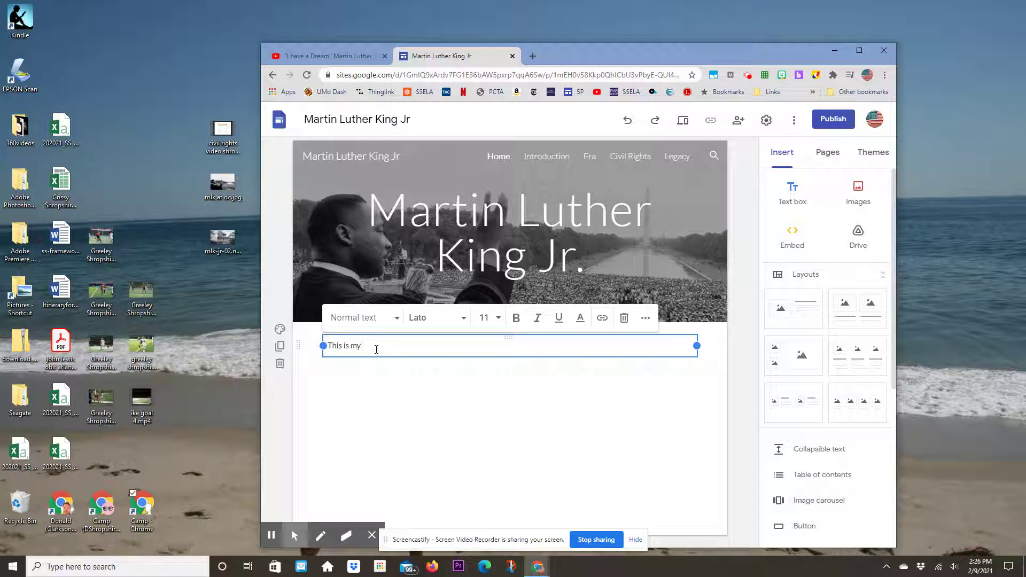
text( tex)
key(BackSpace)
text(ext bos)
key(BackSpace)
text(x)
key(Return)
text(And this is)
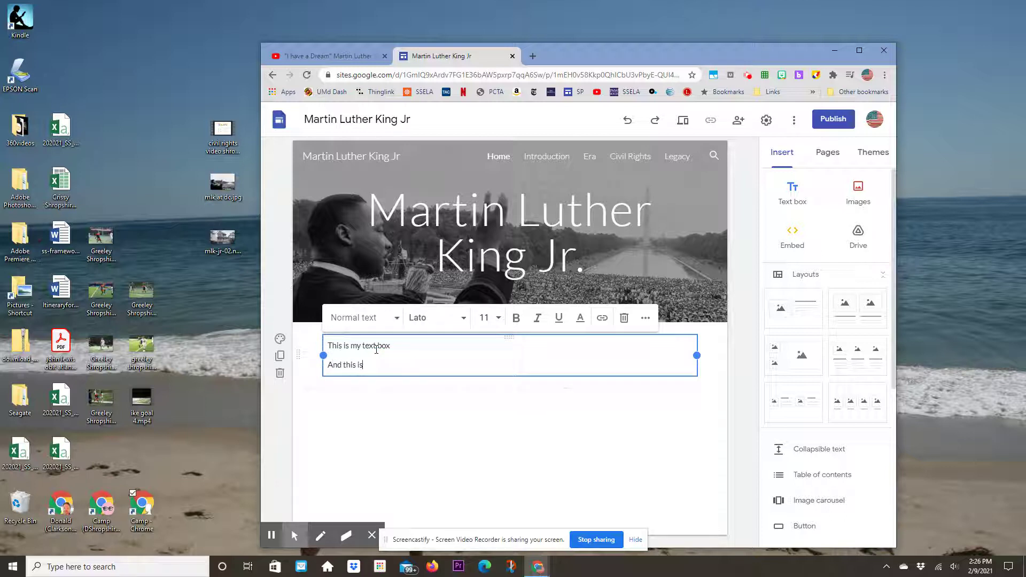
text( a)
key(BackSpace)
text(some general information about MLK JR.)
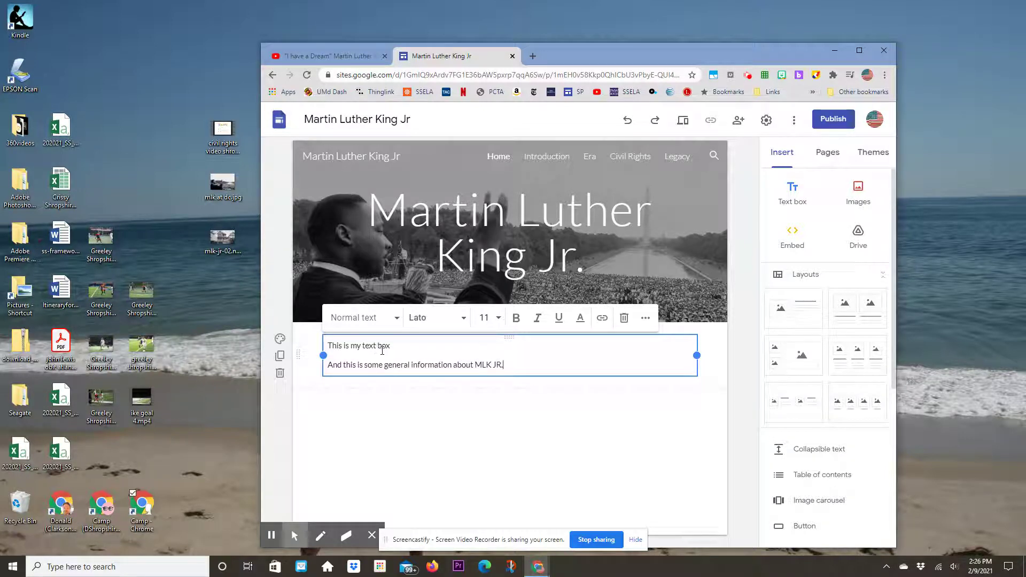
click(387, 365)
- Style the text box's first line as Title and second line as Subheading
click(361, 345)
click(398, 320)
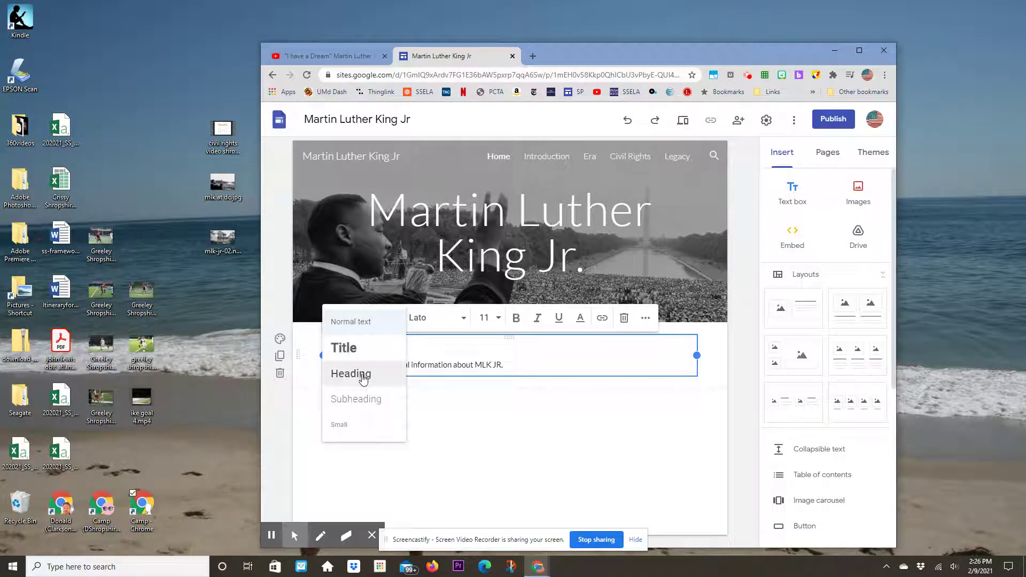
click(369, 348)
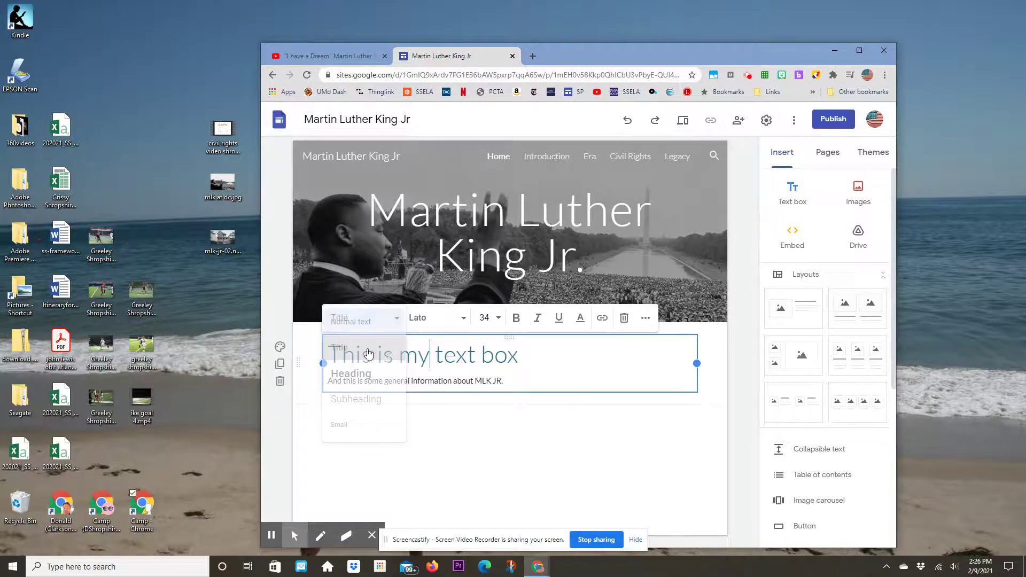
click(443, 381)
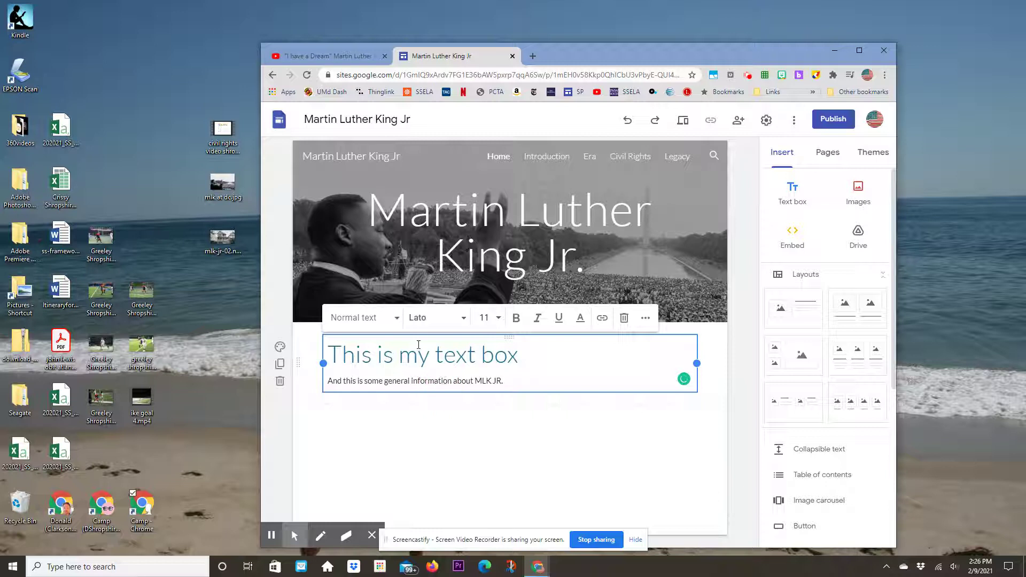
click(389, 319)
click(357, 399)
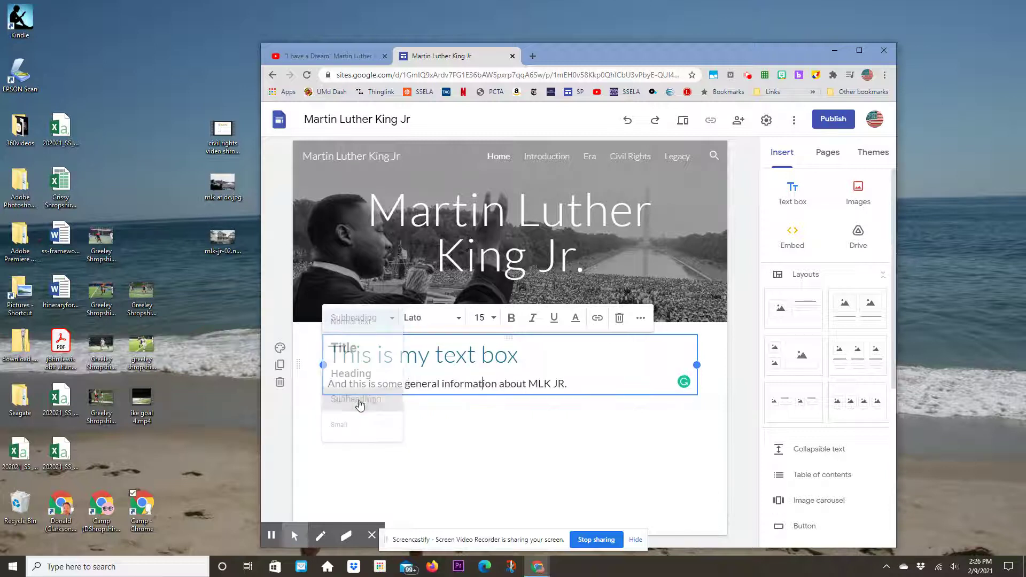
- Narrow the text box to about half the page width so its heading wraps
click(437, 321)
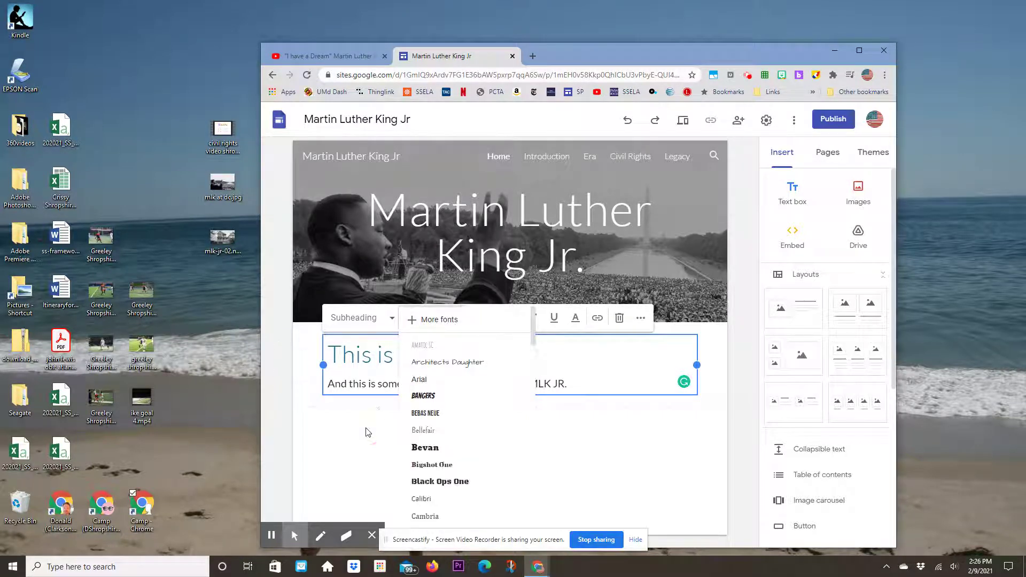
click(367, 470)
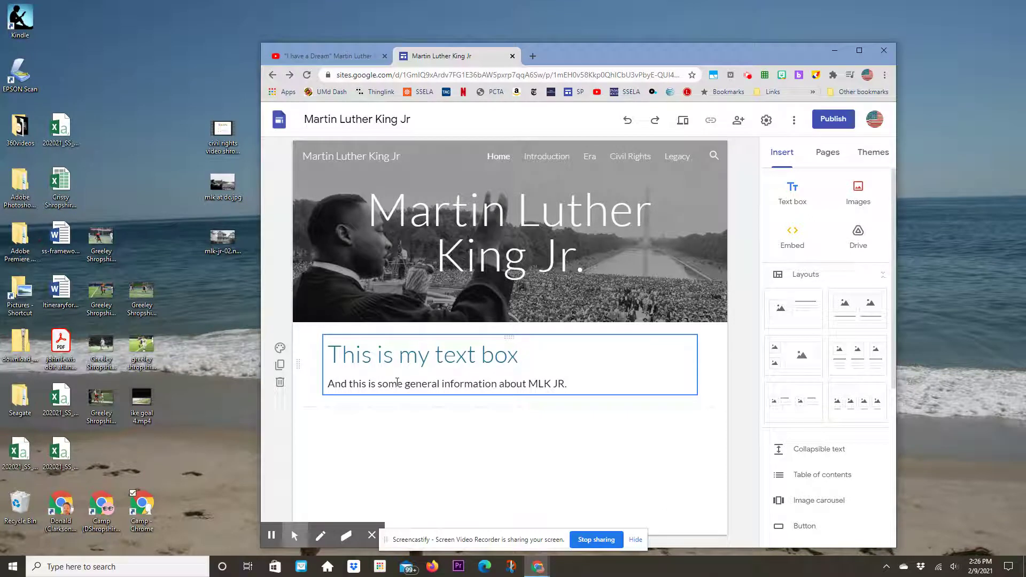
click(694, 366)
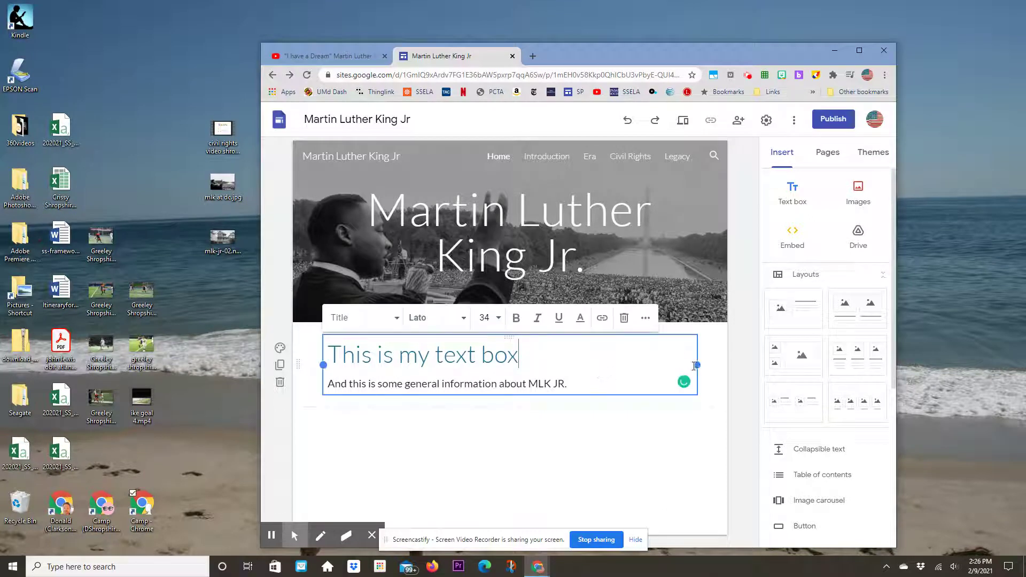
drag(694, 366, 505, 369)
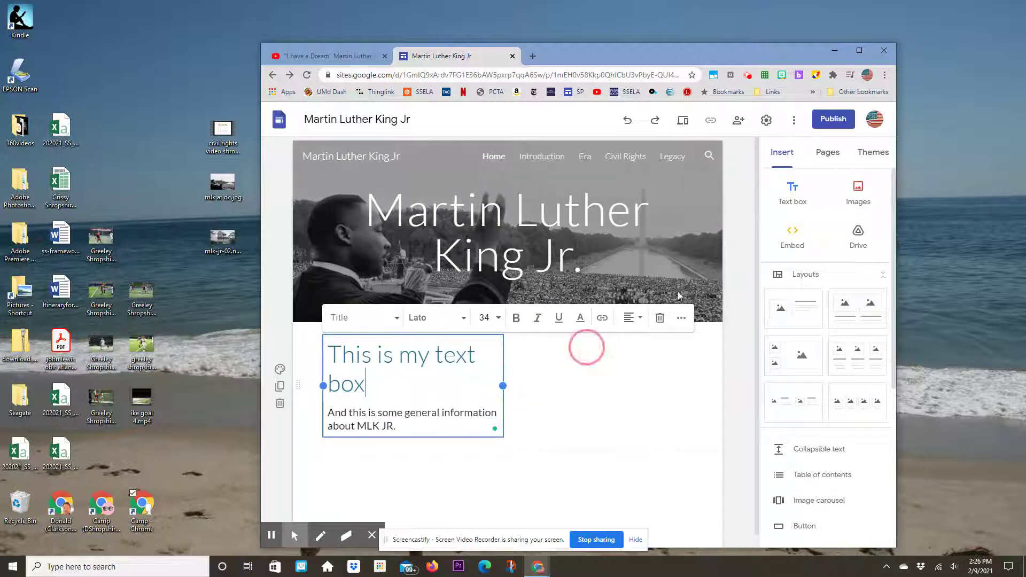
- Upload the black-and-white mlk-jr-02 house photo and move it beside the text box
click(859, 191)
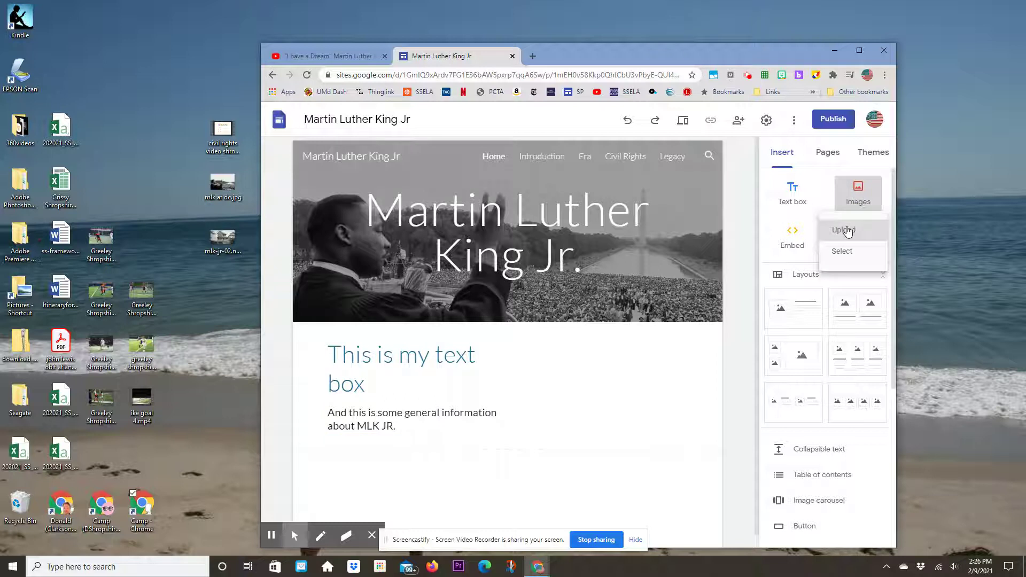
click(847, 251)
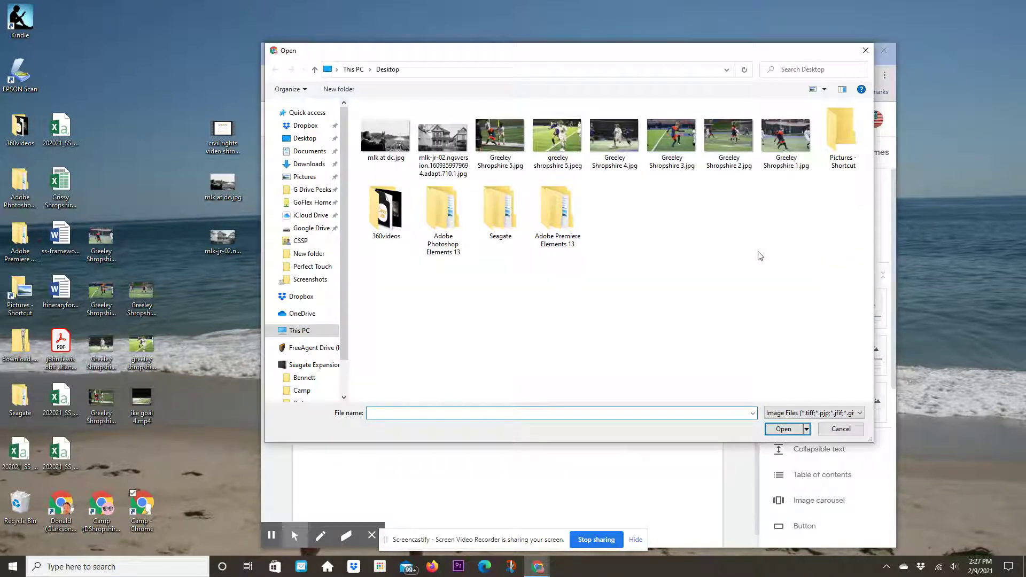
click(442, 136)
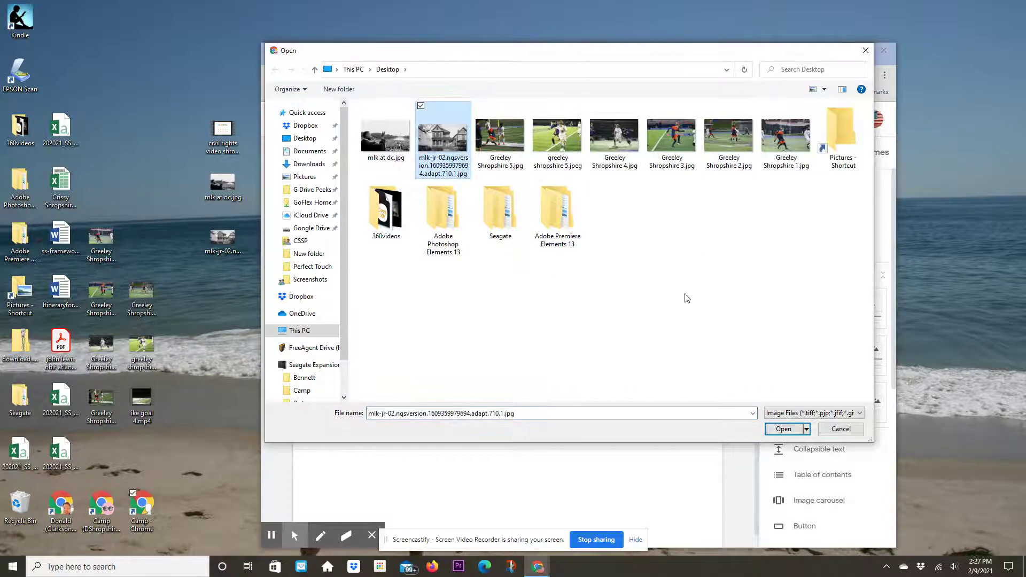
click(784, 429)
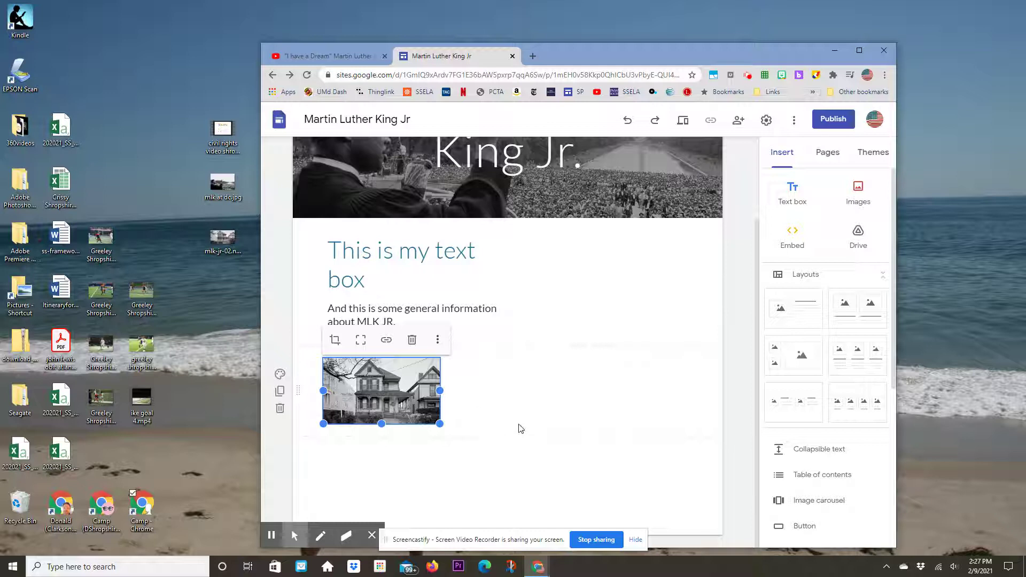
drag(380, 385, 608, 293)
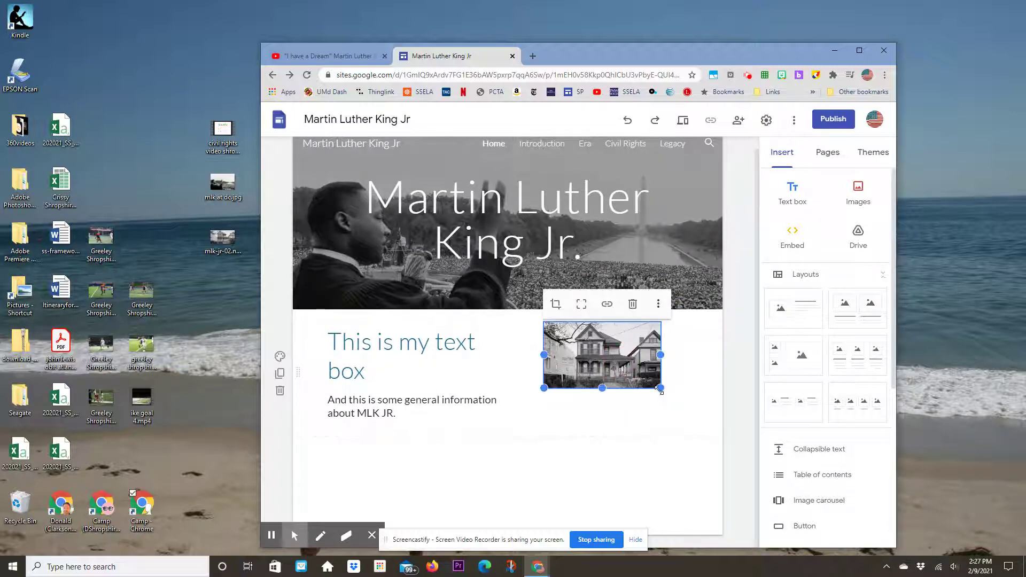
- Enlarge the house photo and arrange it to the right of the text box
drag(661, 390, 703, 433)
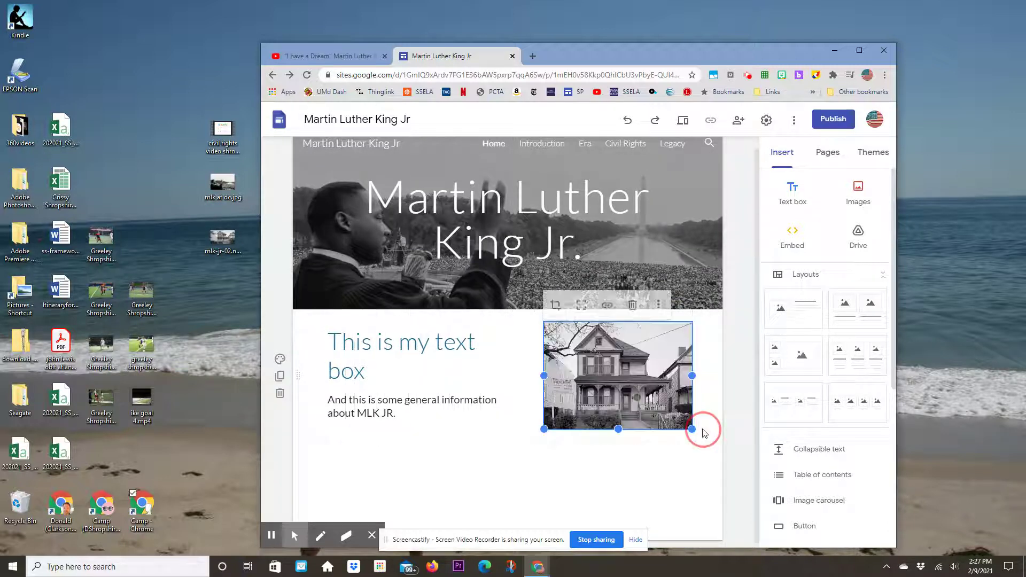
drag(544, 376, 513, 378)
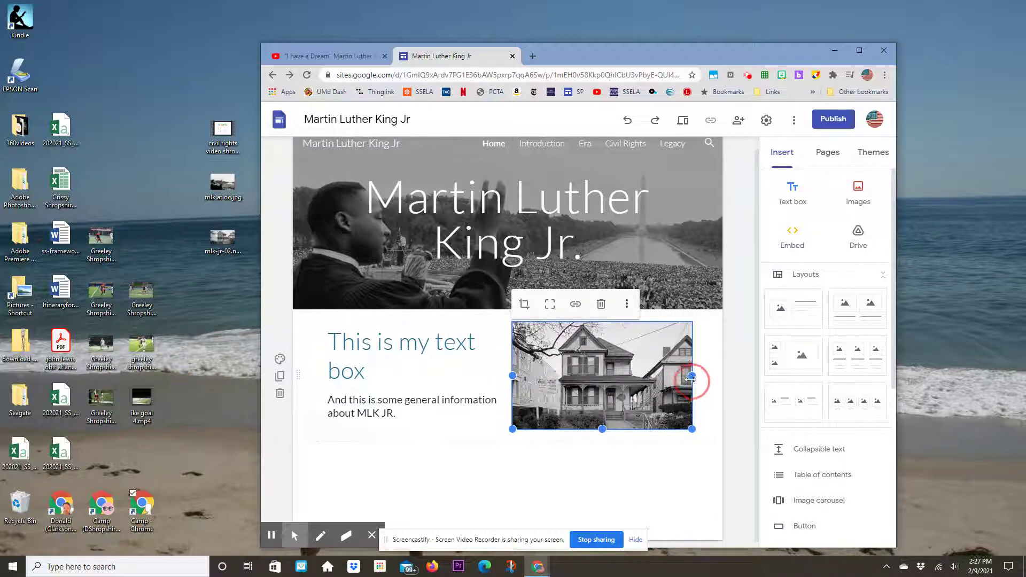
drag(691, 377, 692, 377)
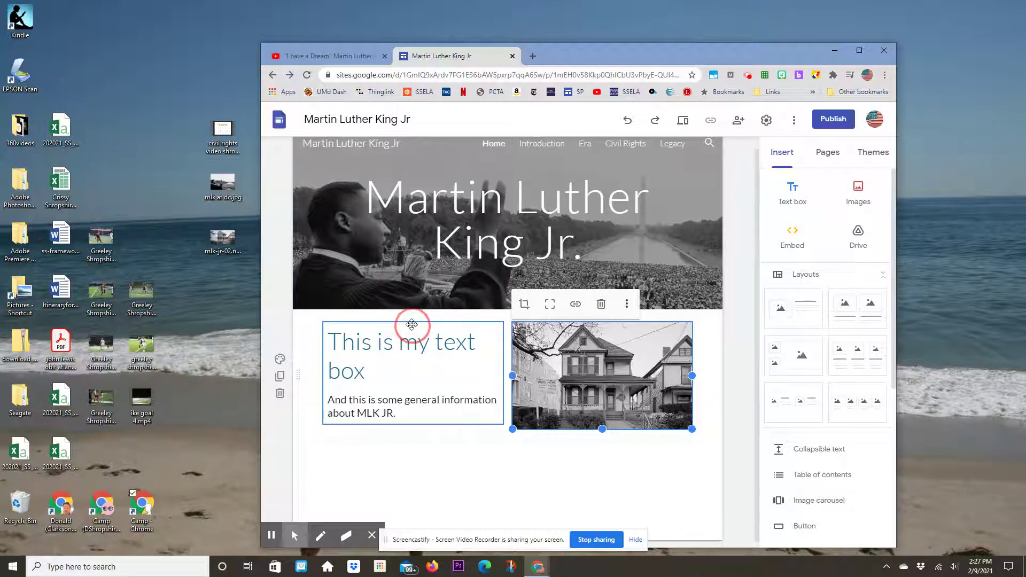
drag(412, 324, 569, 336)
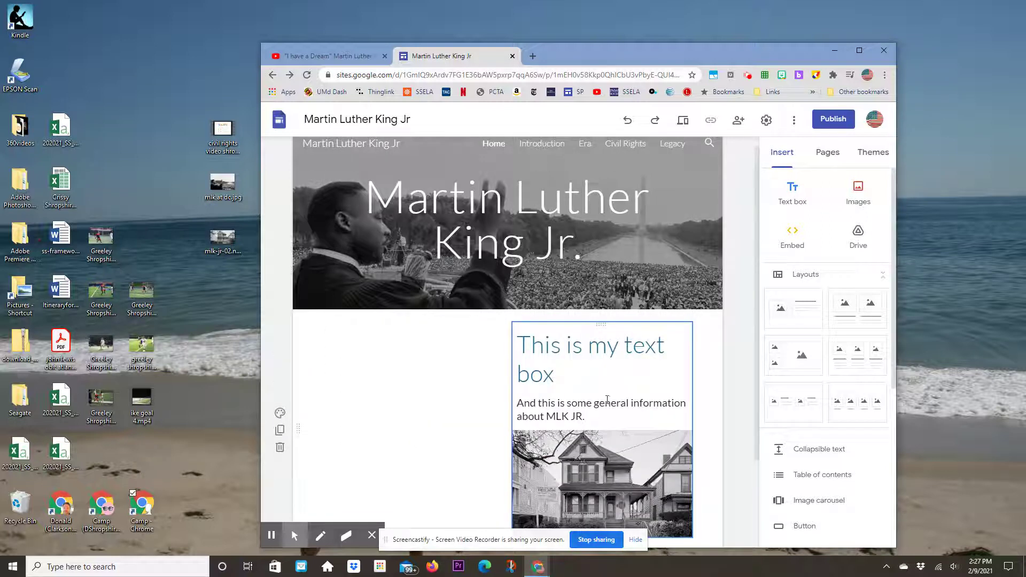
scroll(623, 403, down, 1)
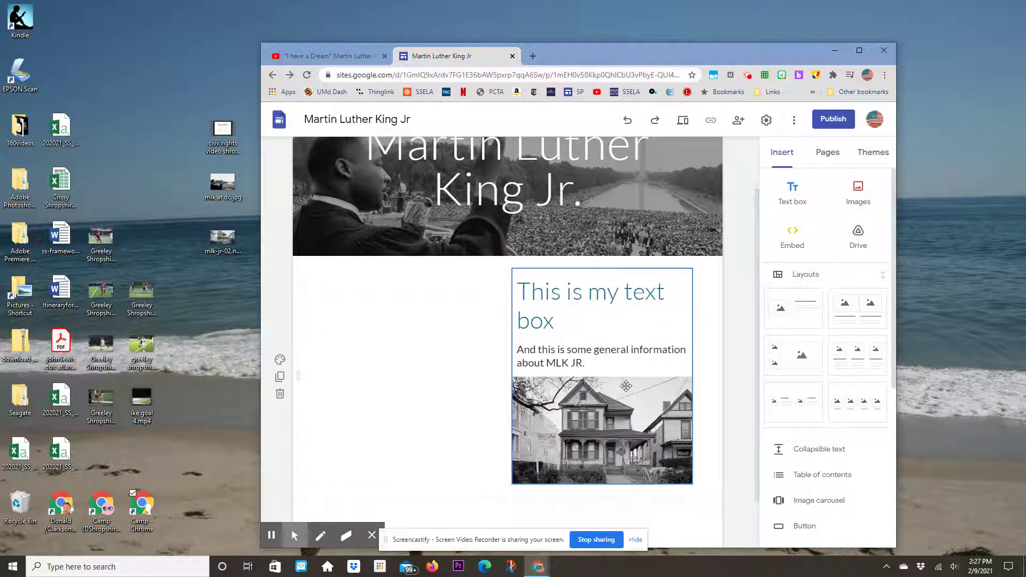
click(622, 333)
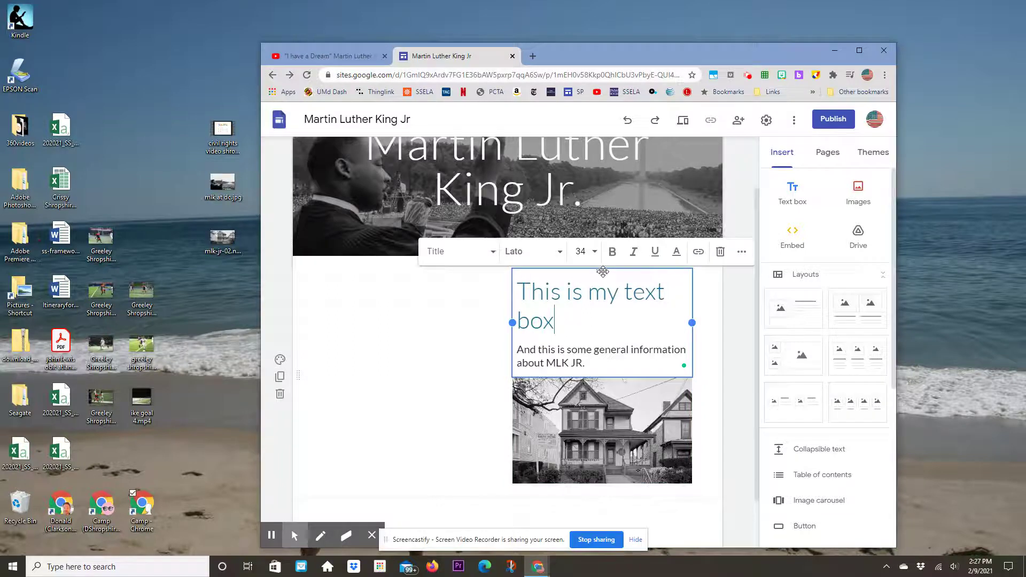
drag(603, 272, 409, 357)
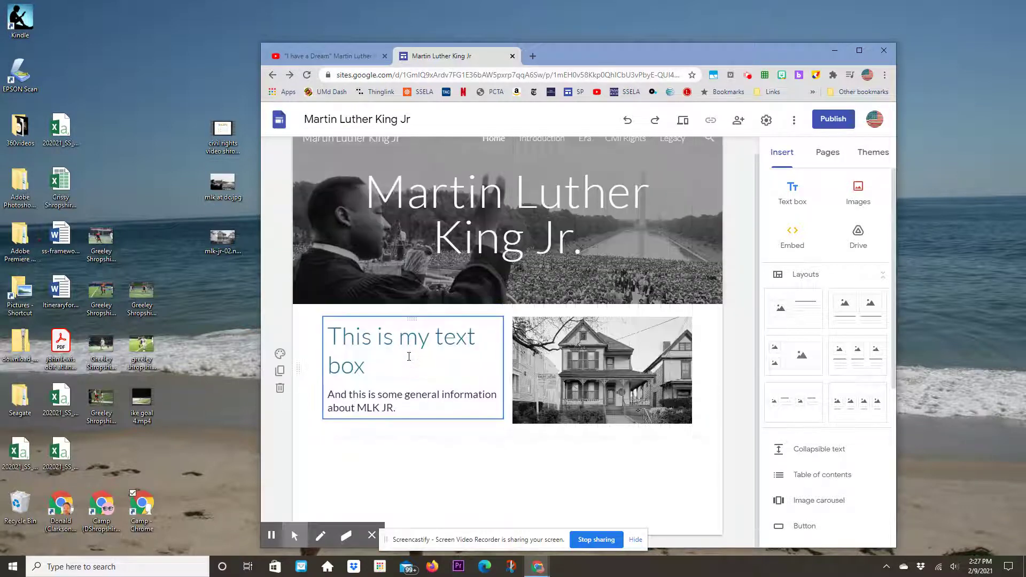
click(602, 401)
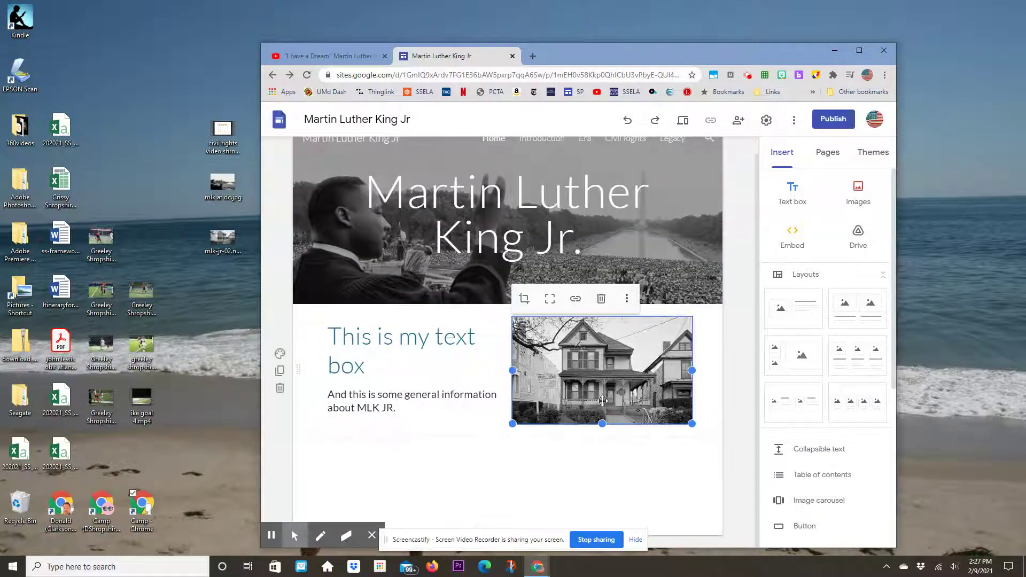
drag(624, 364, 592, 370)
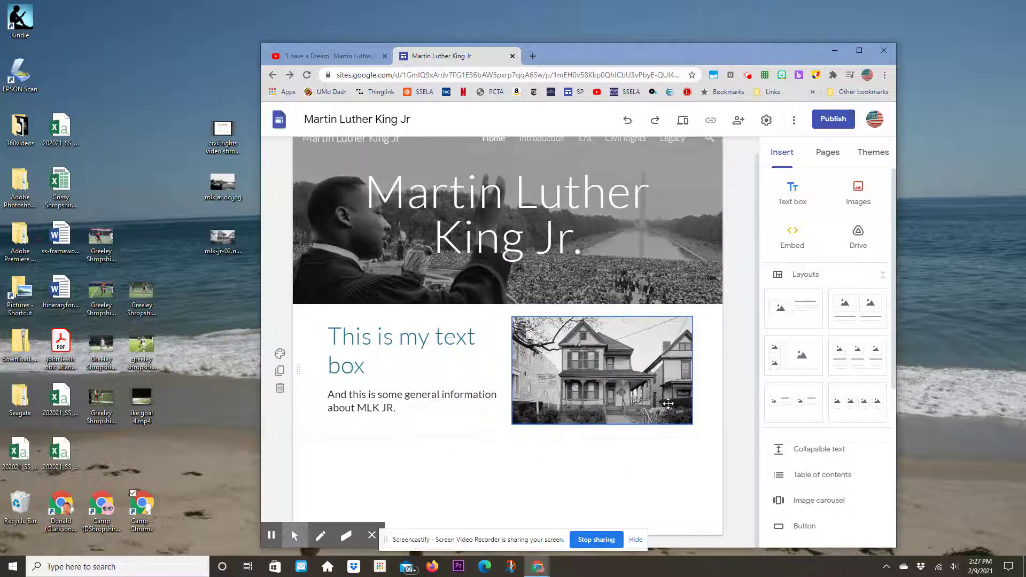
- Start inserting a YouTube video and switch to the 'I have a Dream' video tab
scroll(807, 401, down, 5)
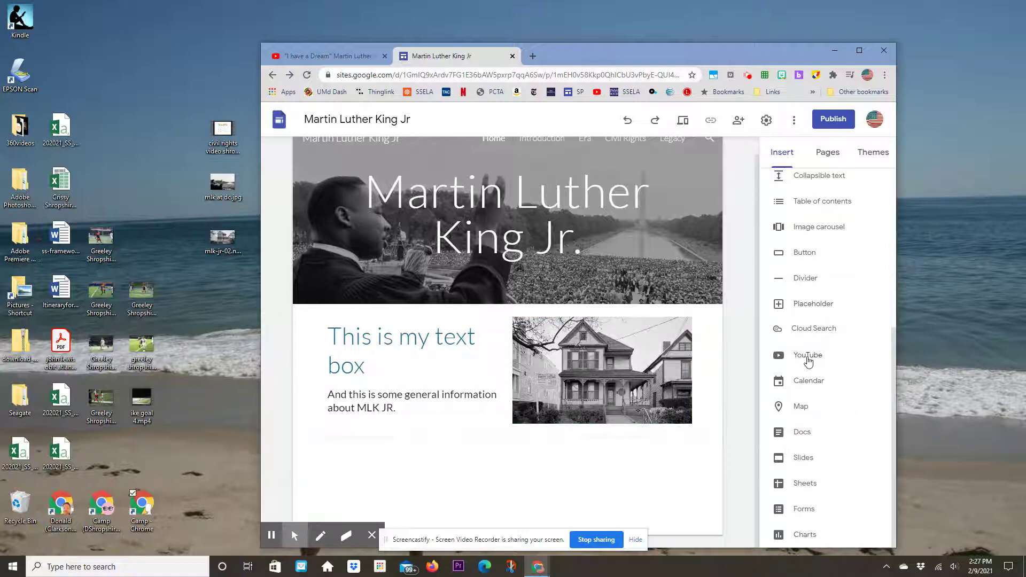
click(808, 357)
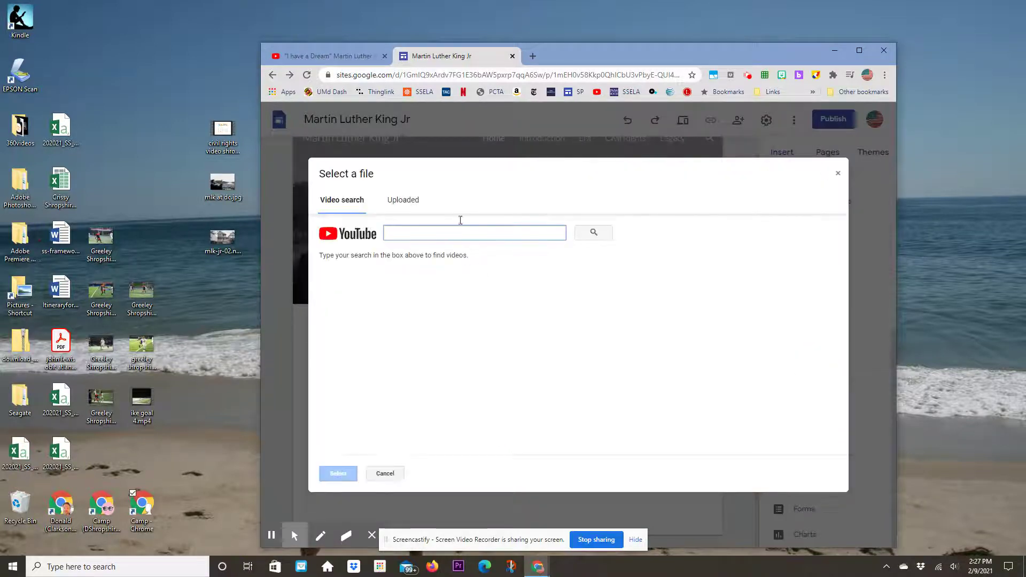
click(341, 60)
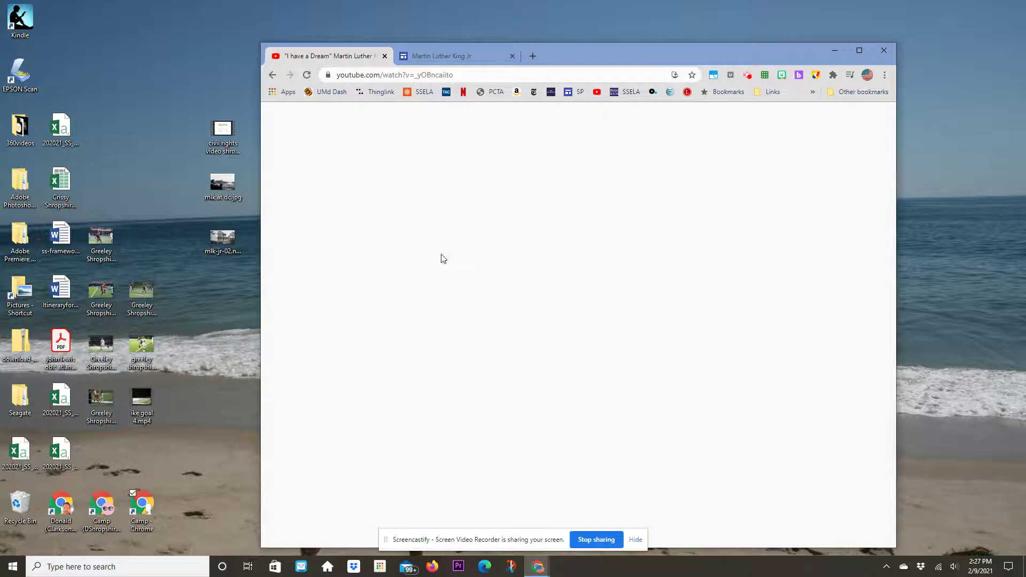
- Copy the 'I have a Dream' video's youtu.be share link, then return to the Martin Luther King Jr site
click(567, 393)
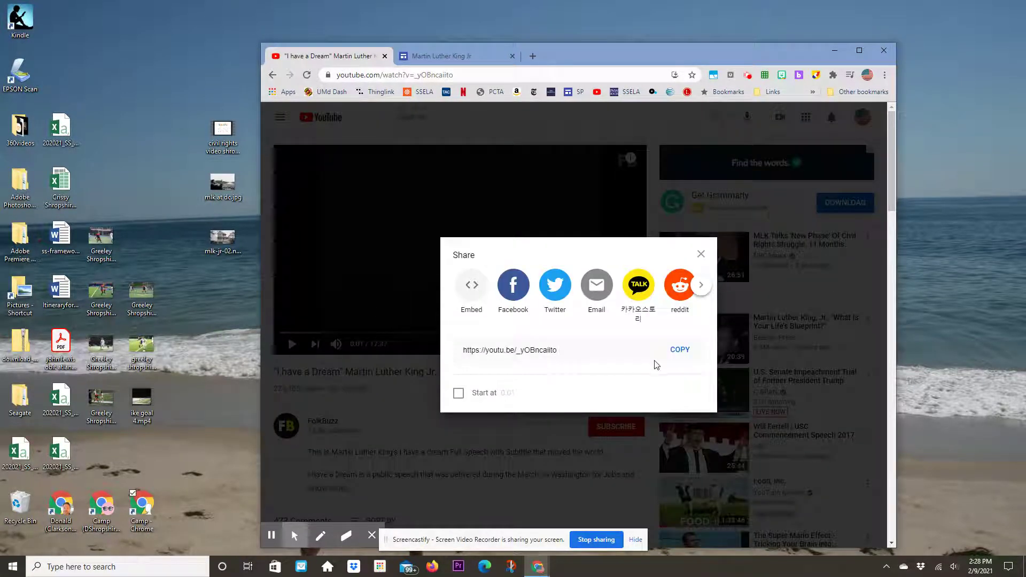
click(681, 352)
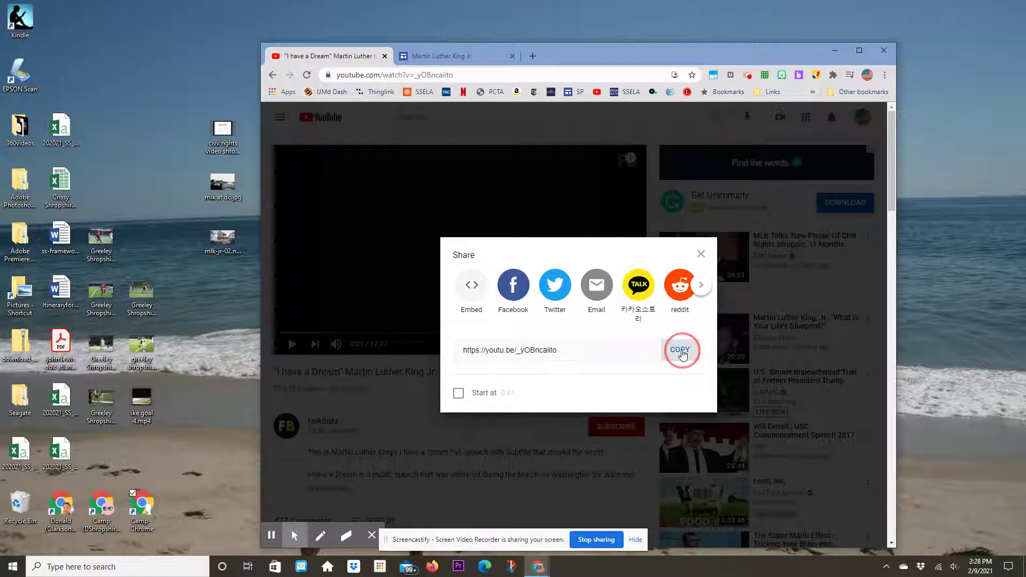
click(701, 254)
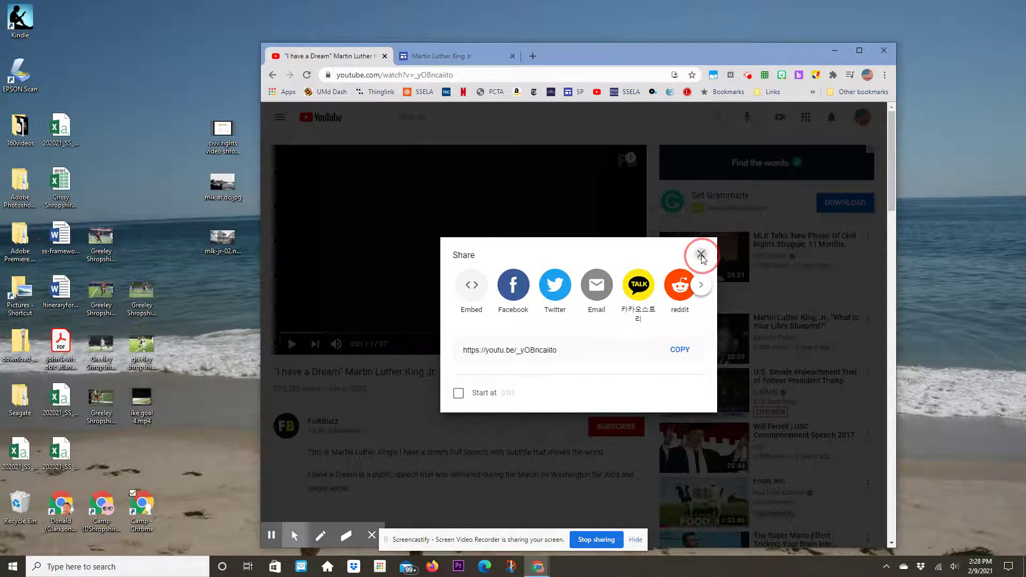
click(458, 59)
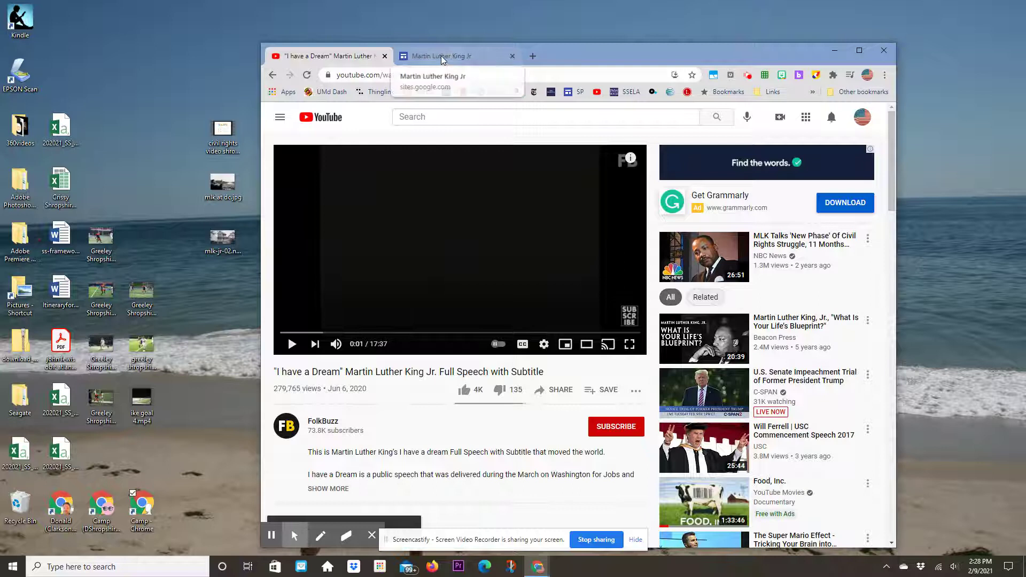
- Embed the 'I have a Dream' speech video by searching YouTube with the pasted link
click(408, 231)
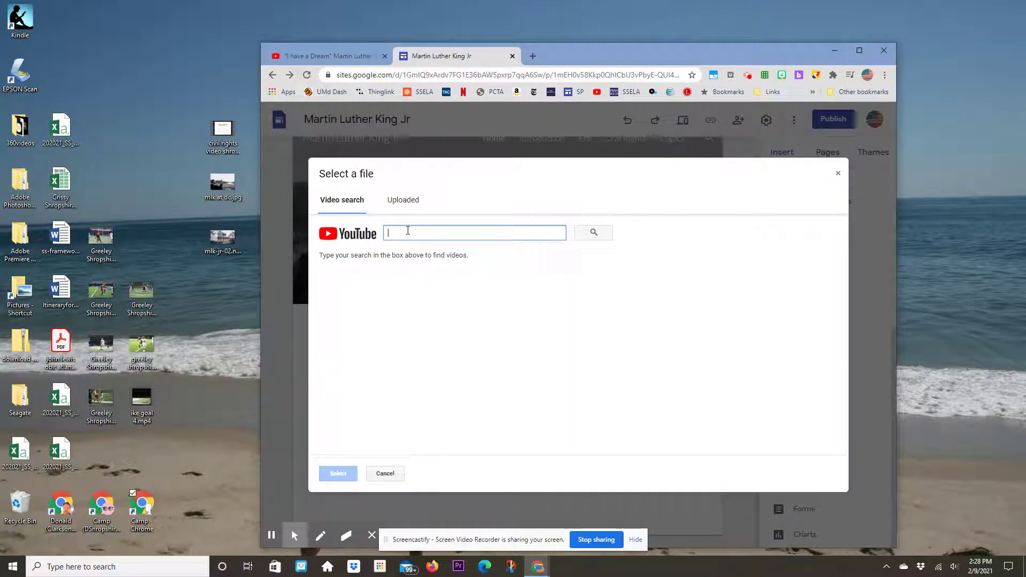
key(ctrl+v)
click(593, 235)
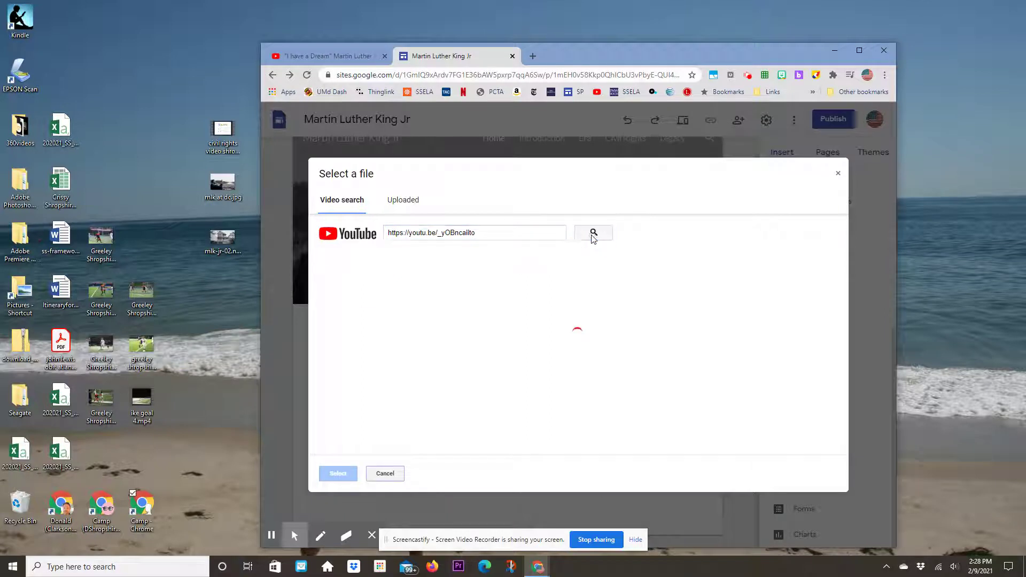
click(396, 289)
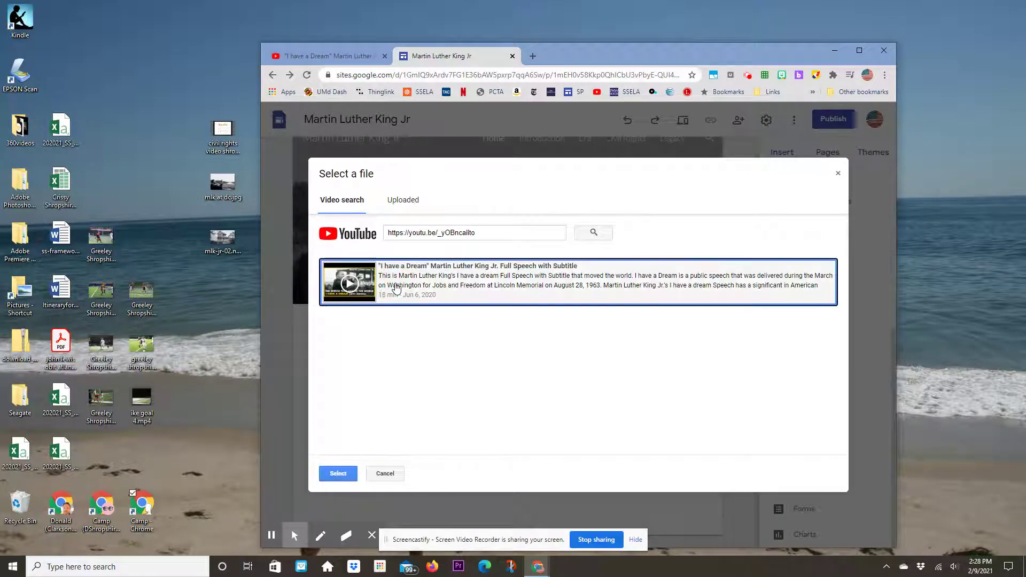
click(340, 477)
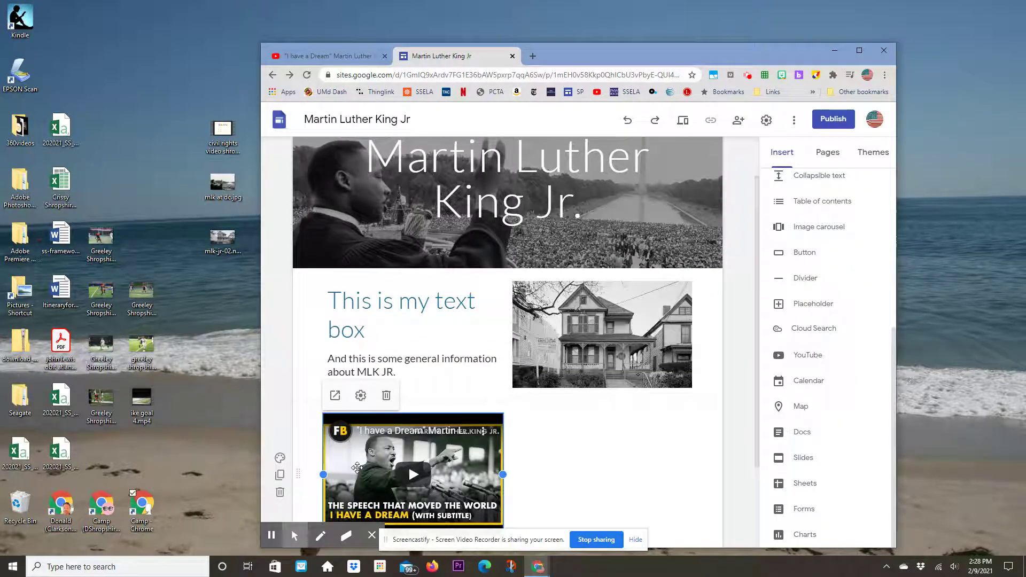
- Move the video below the text box, enlarge it, and centre it on the page
scroll(531, 414, down, 2)
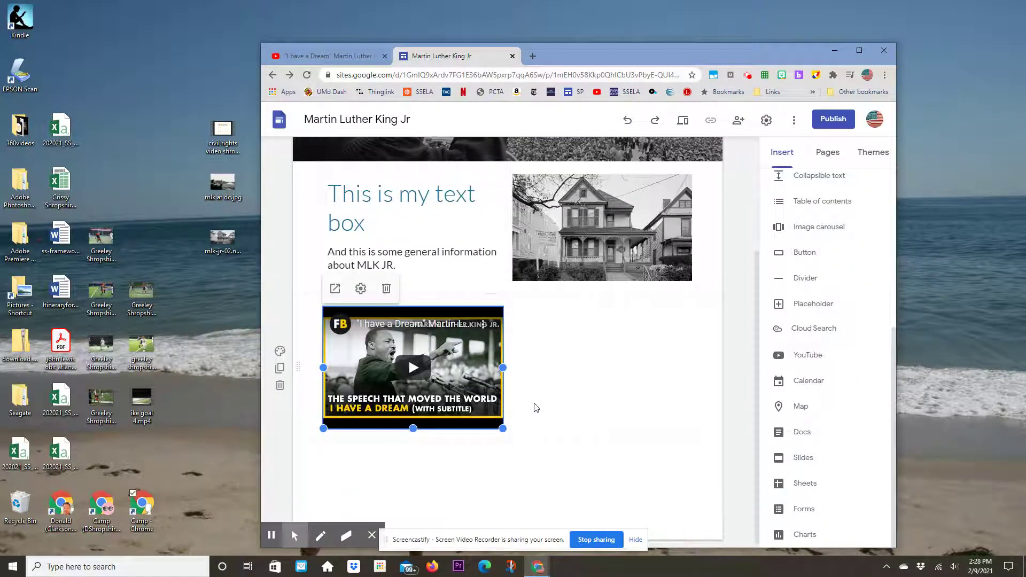
drag(443, 360, 527, 350)
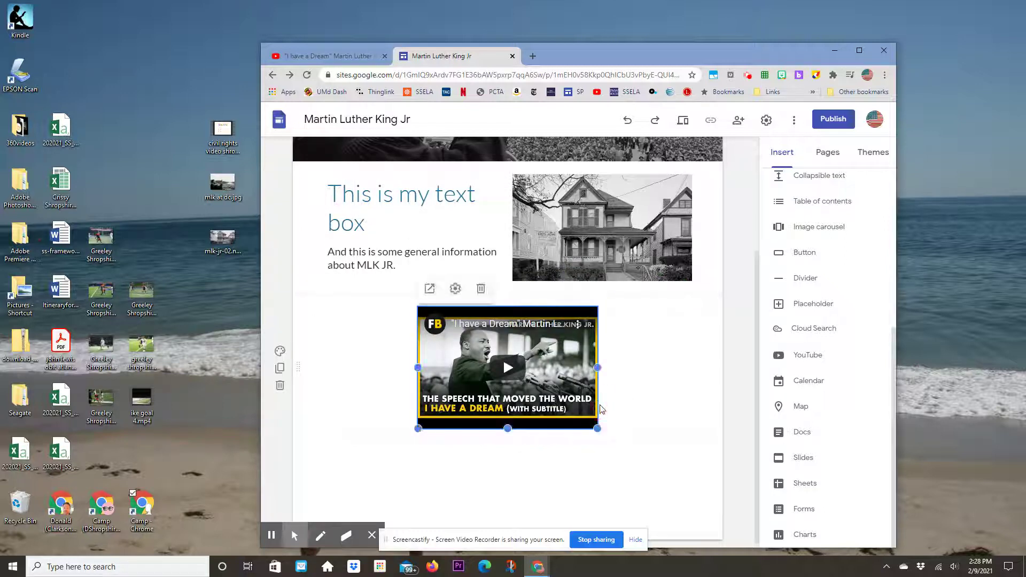
drag(598, 429, 679, 475)
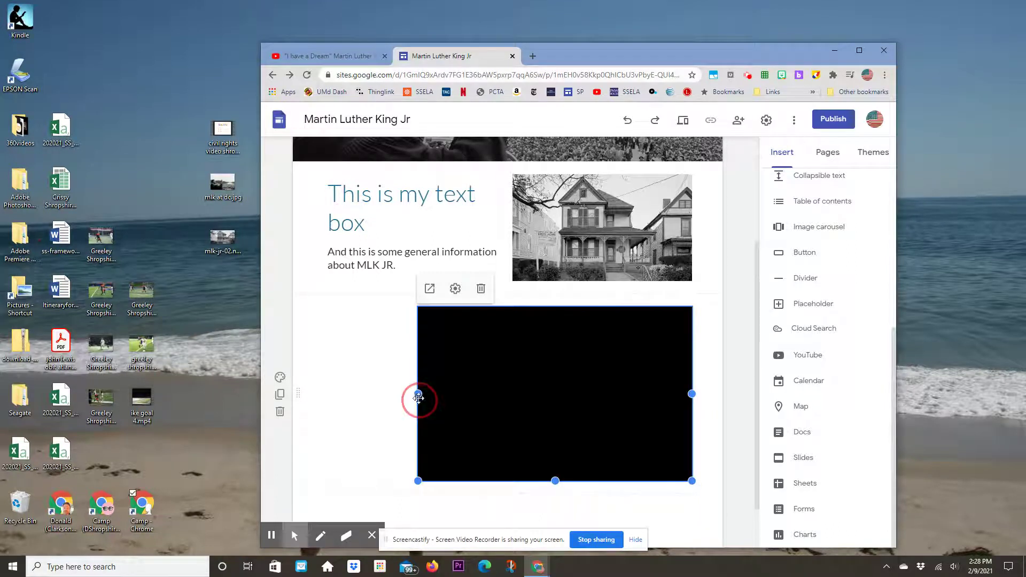
click(418, 393)
drag(419, 393, 354, 394)
click(518, 435)
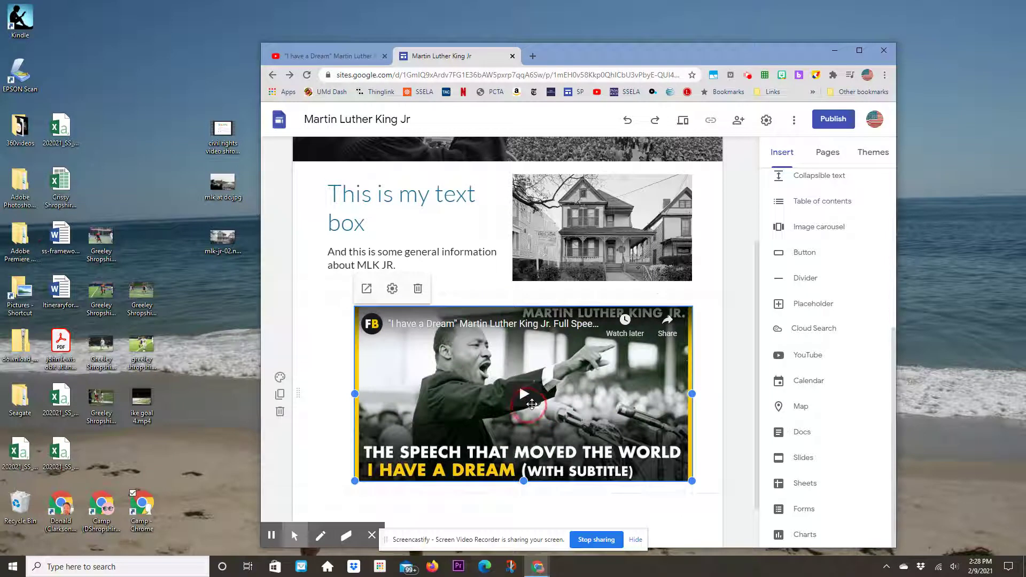
drag(536, 396, 508, 394)
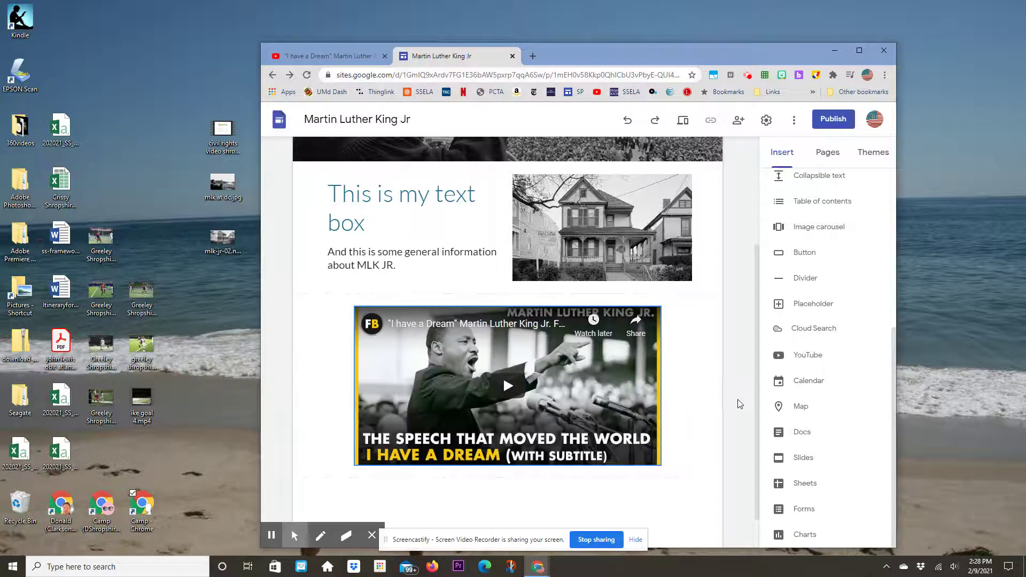
- Dismiss the Slides picker and open the 'Select a map' dialog from the Insert panel
click(806, 458)
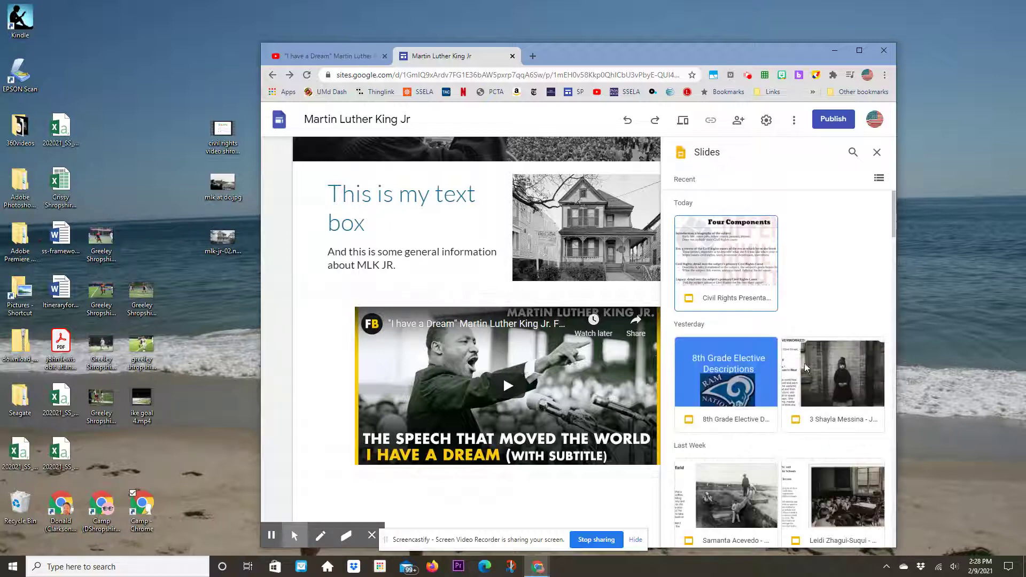
click(876, 153)
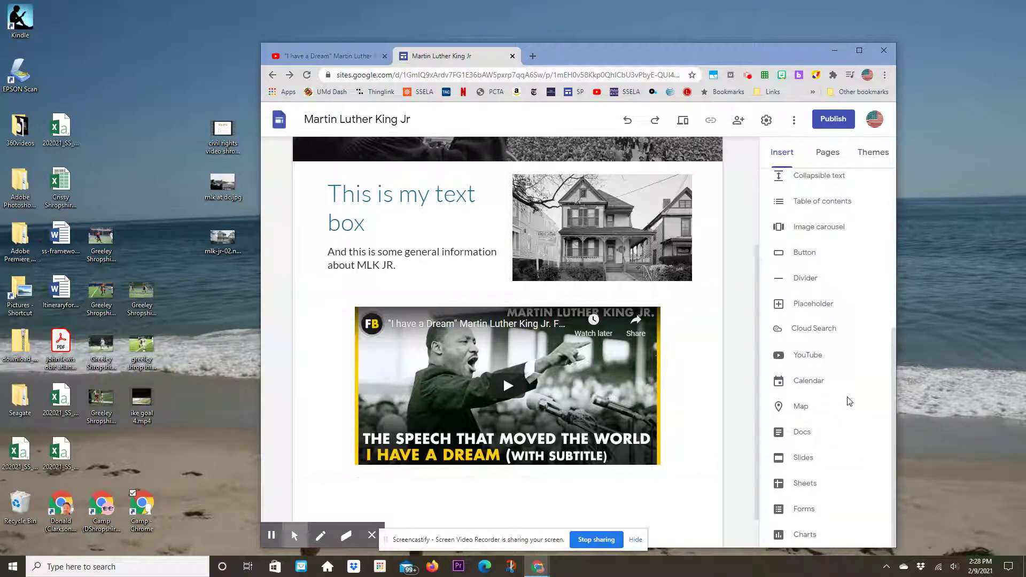
click(799, 409)
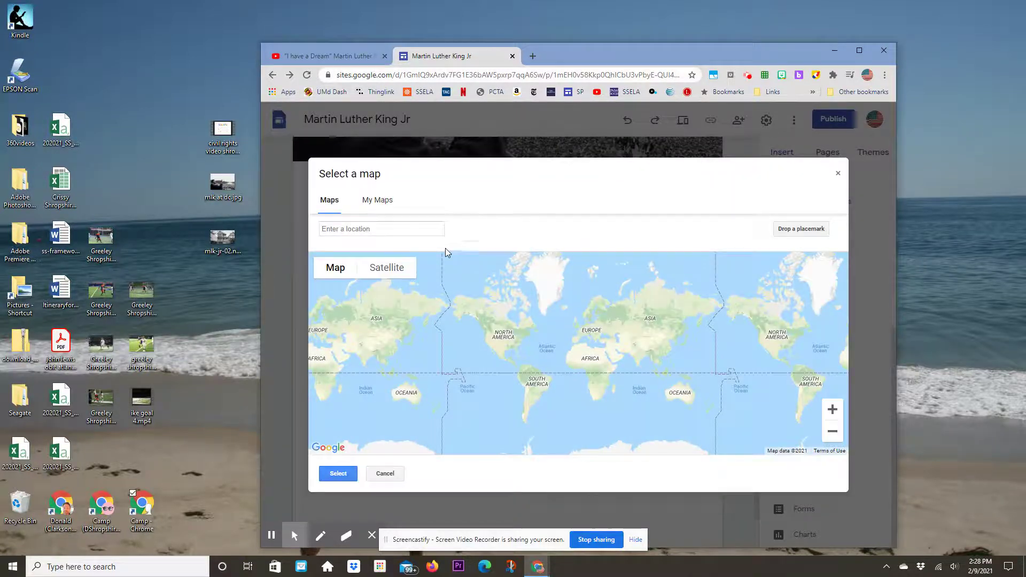
- Insert a map of Atlanta, GA, USA onto the page
click(422, 230)
text(Atlanta)
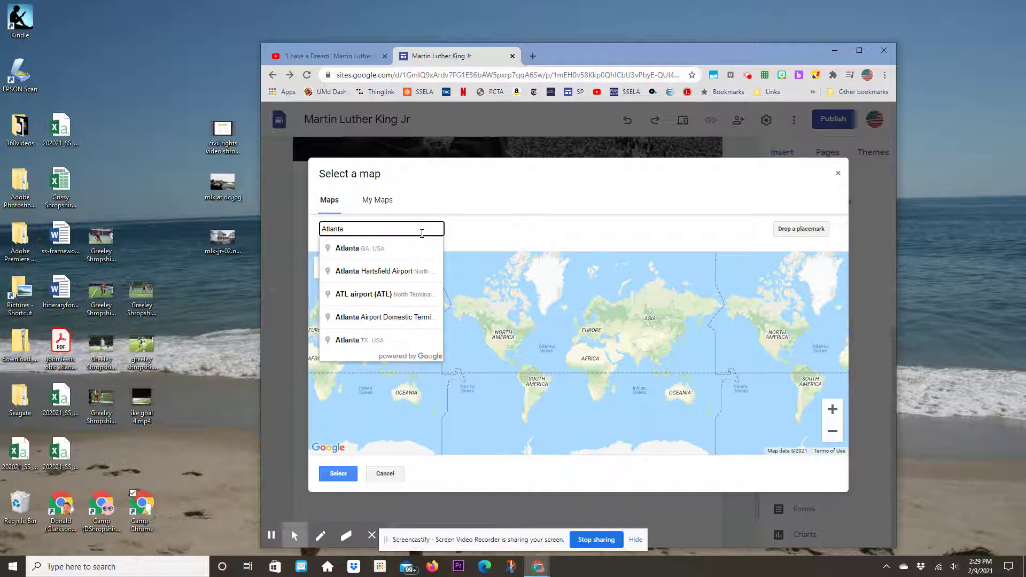
click(396, 249)
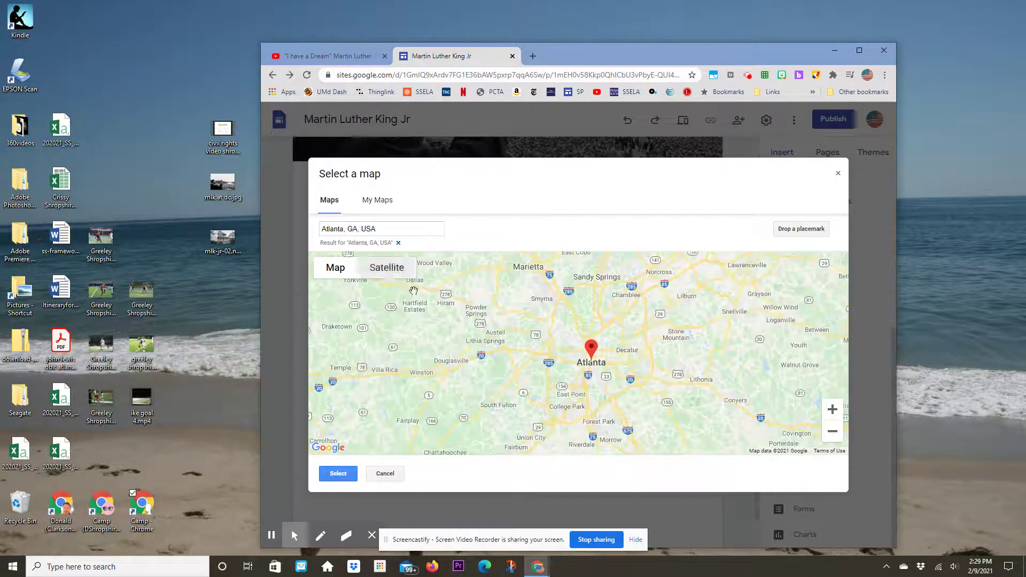
click(338, 473)
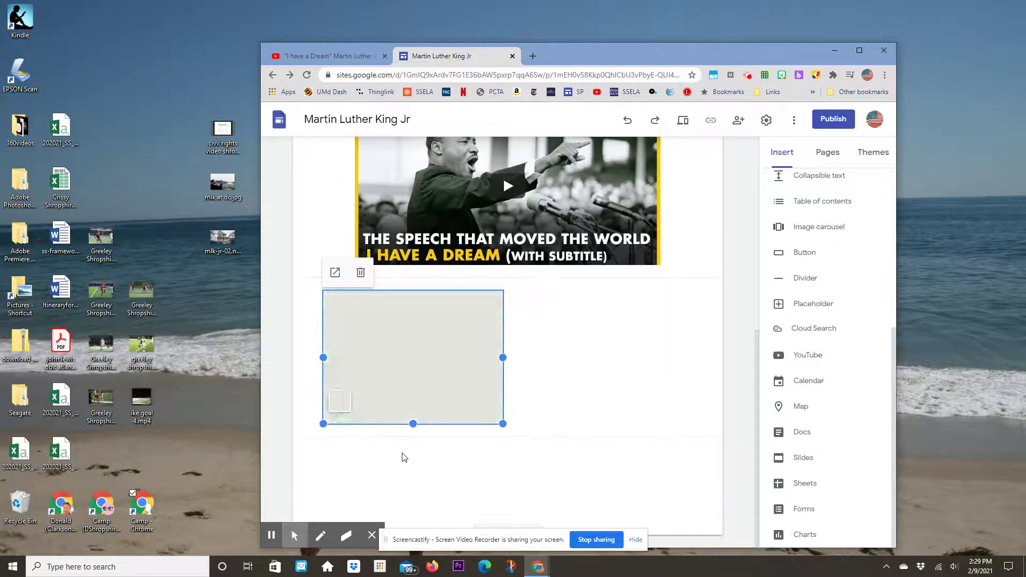
- Place the Atlanta map in the right column beneath the house photo
scroll(422, 463, up, 3)
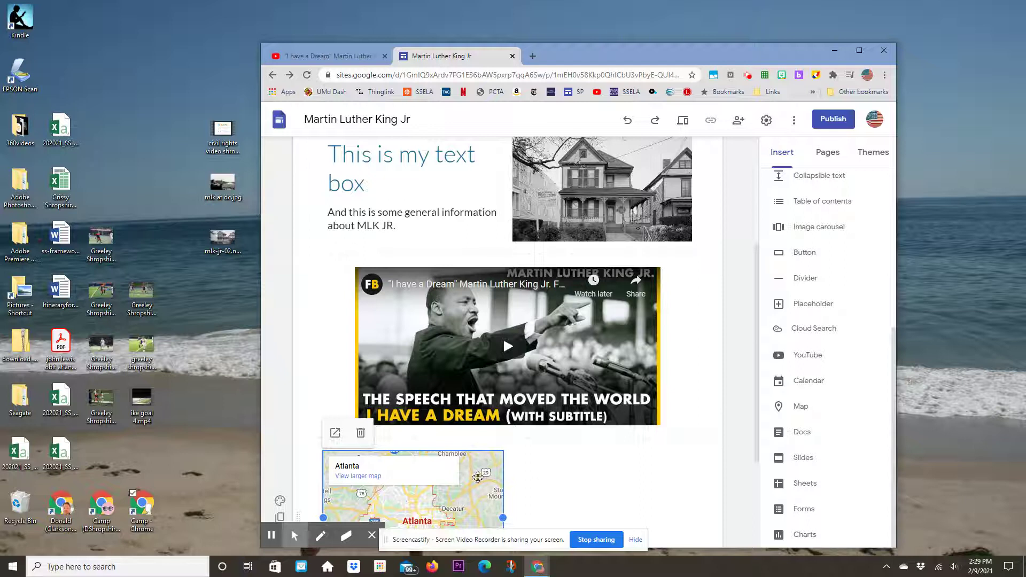
drag(478, 477, 620, 256)
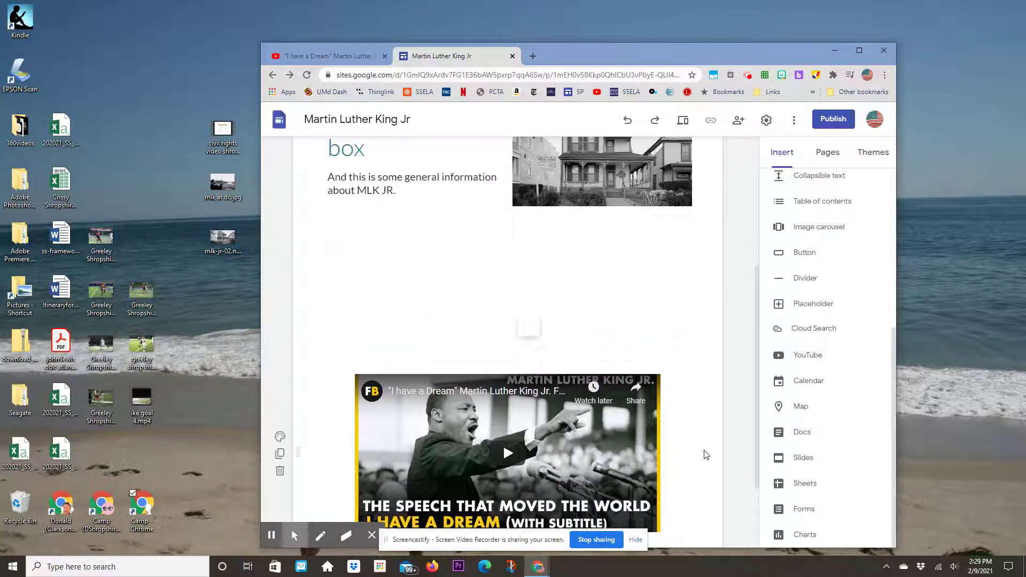
click(716, 457)
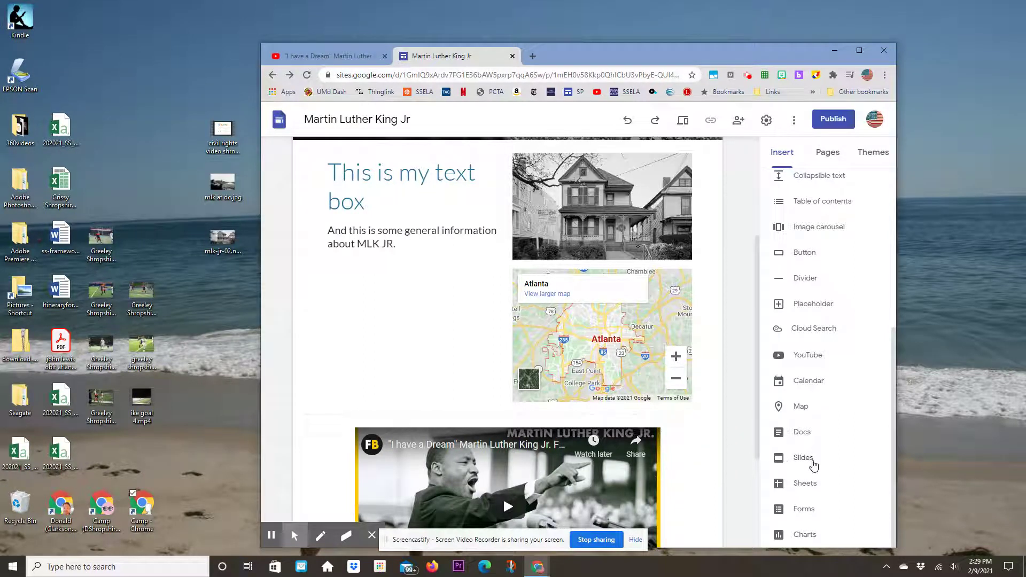
scroll(813, 465, up, 5)
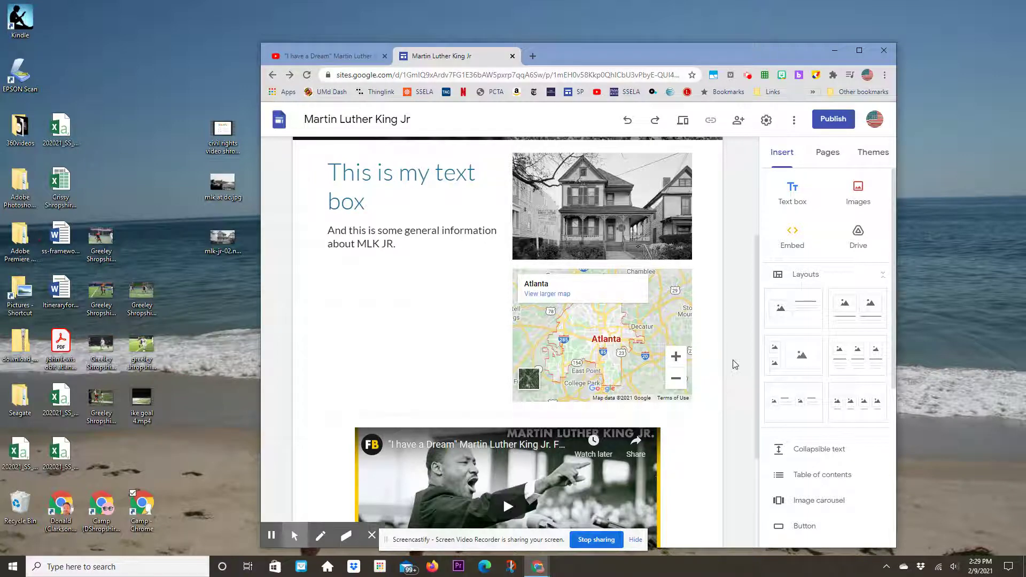
scroll(535, 294, up, 3)
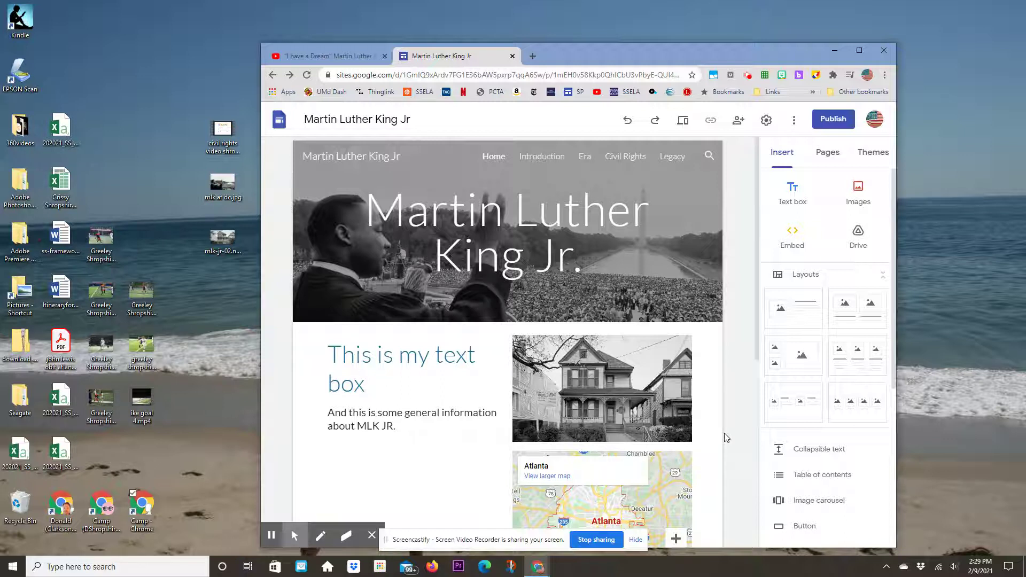
mouse_move(273, 539)
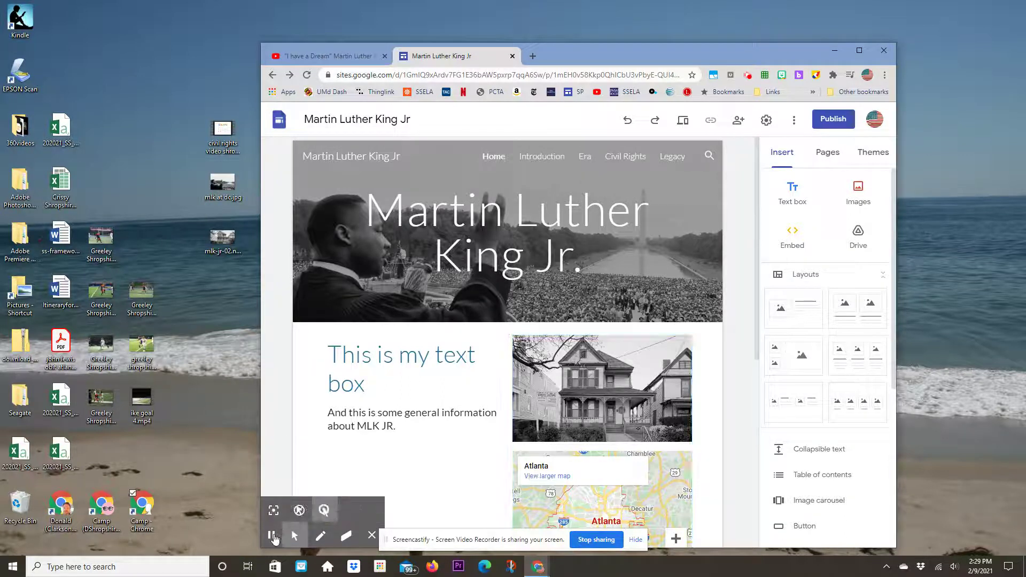